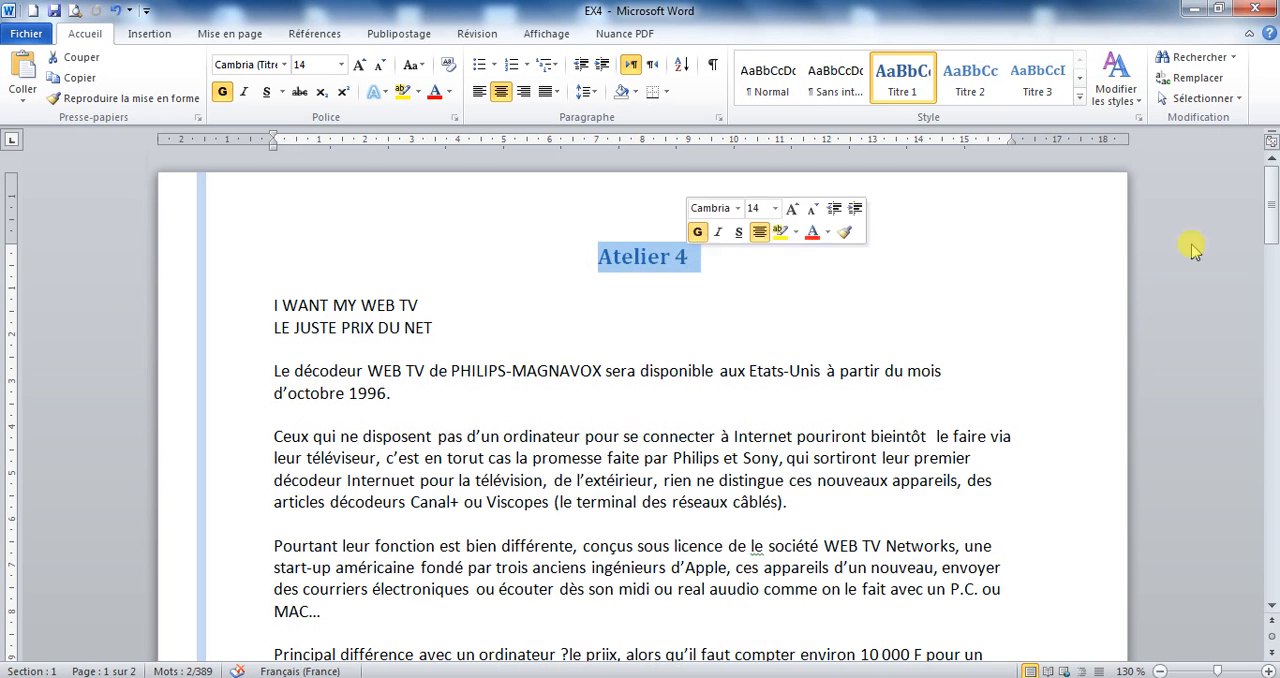
Run the spelling and grammar check and accept the suggested spellings in the « Ceux qui ne disposent pas » paragraph, including pourriront, bientôt, tout and extérieur.
drag(1268, 196, 1272, 290)
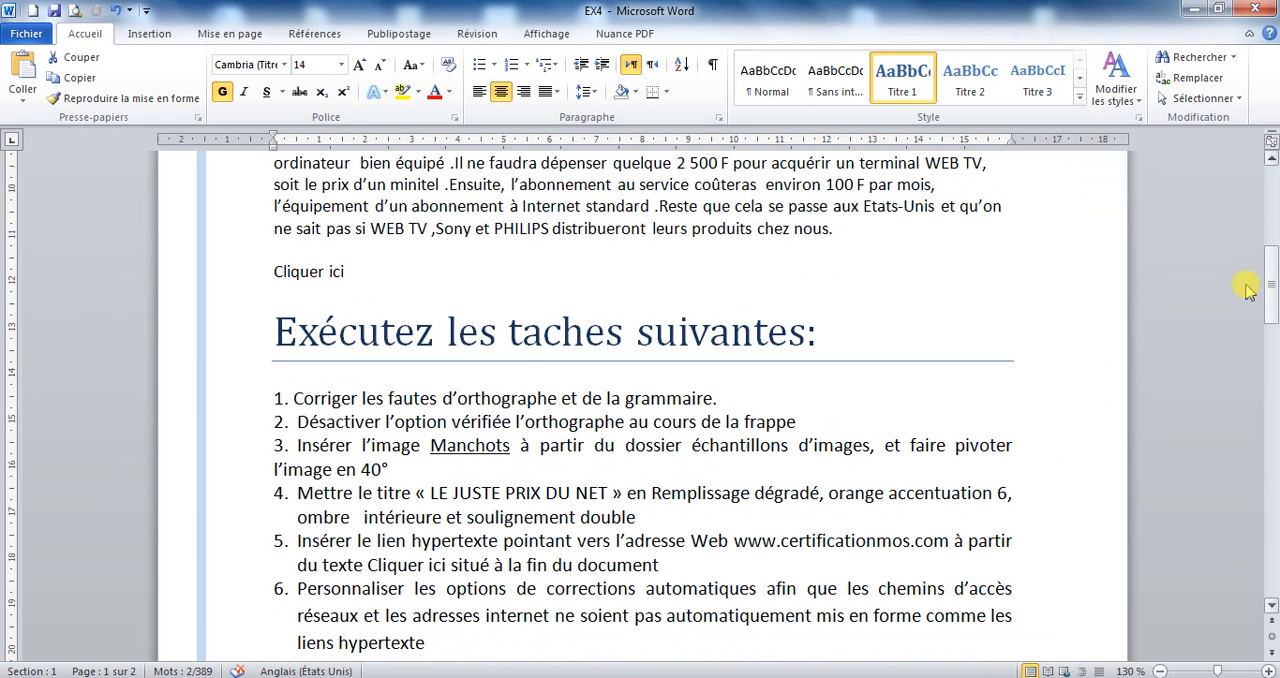
drag(295, 405, 737, 400)
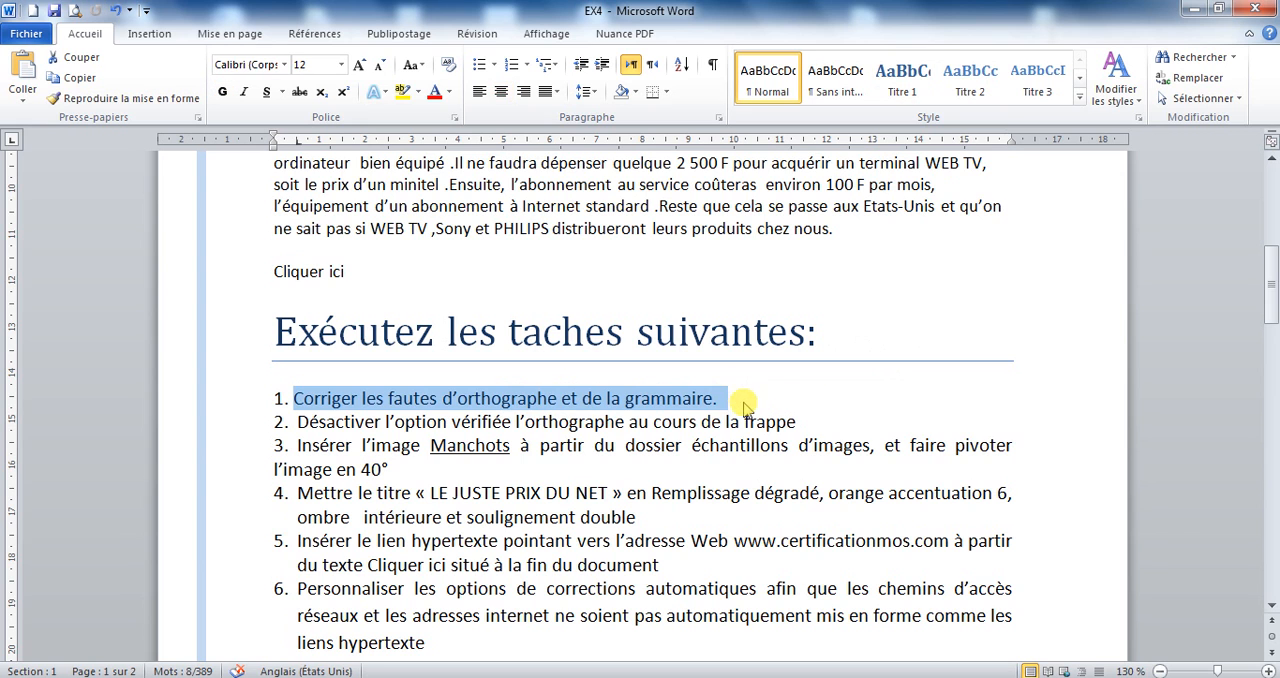
click(737, 400)
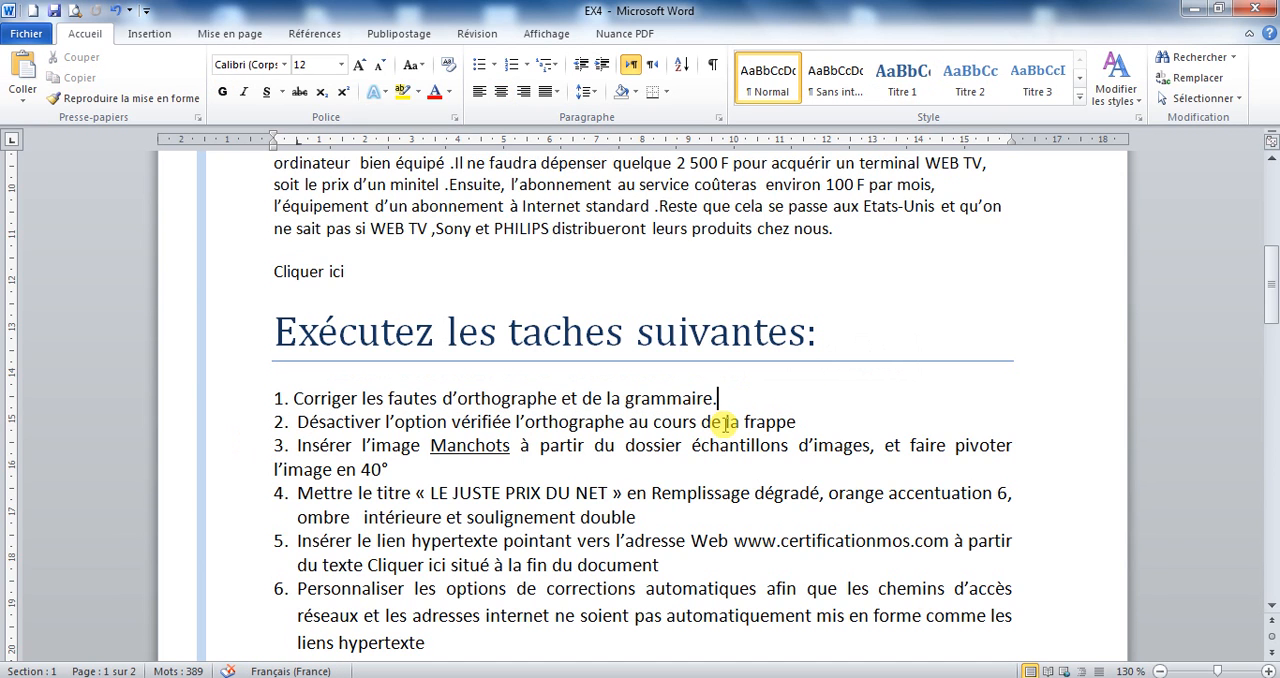
click(478, 35)
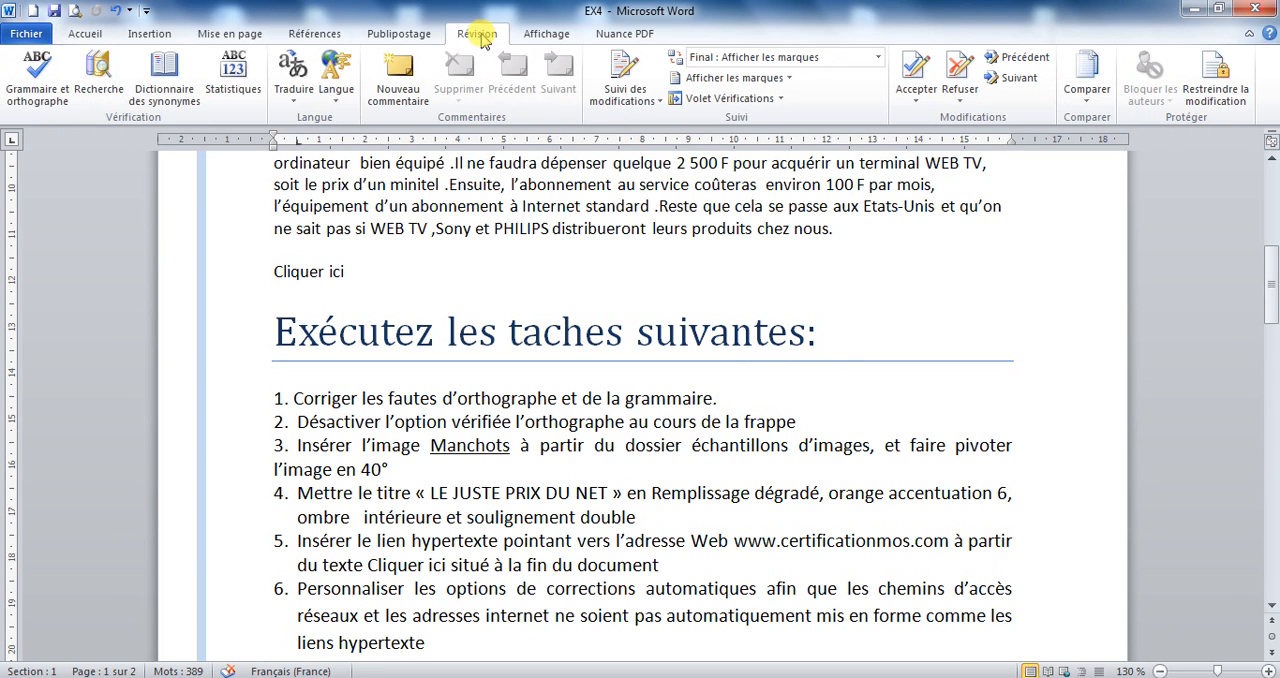
click(24, 90)
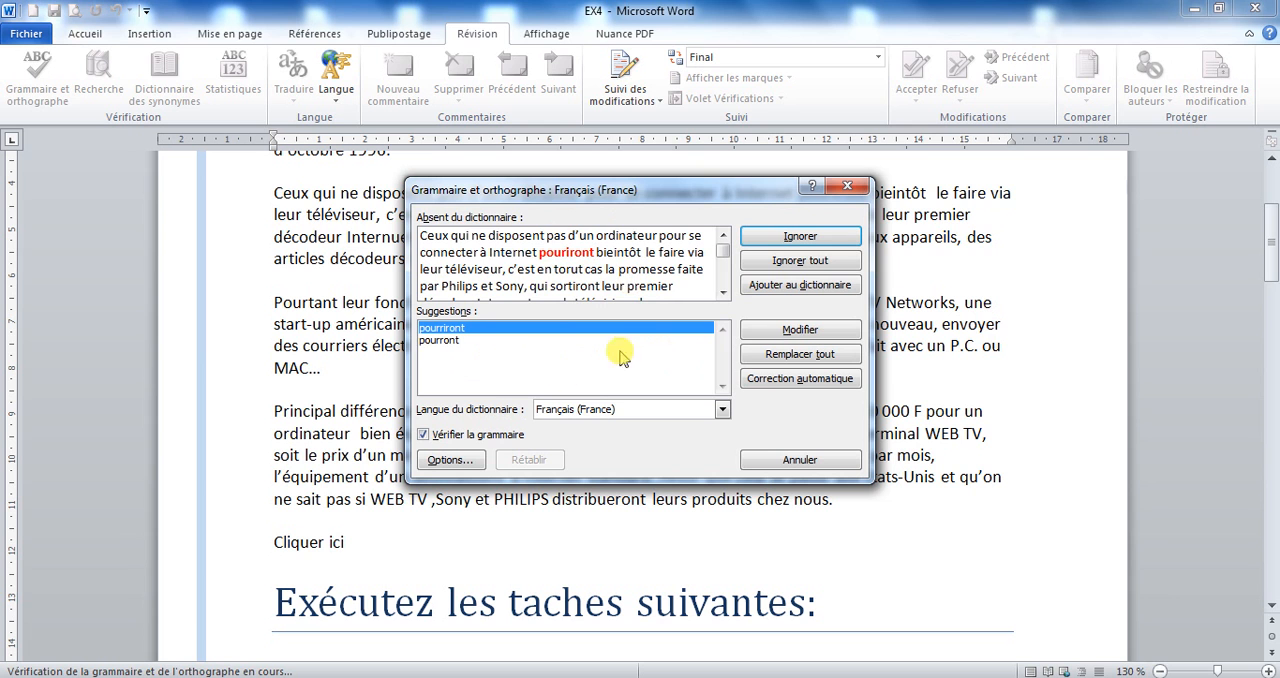
click(798, 331)
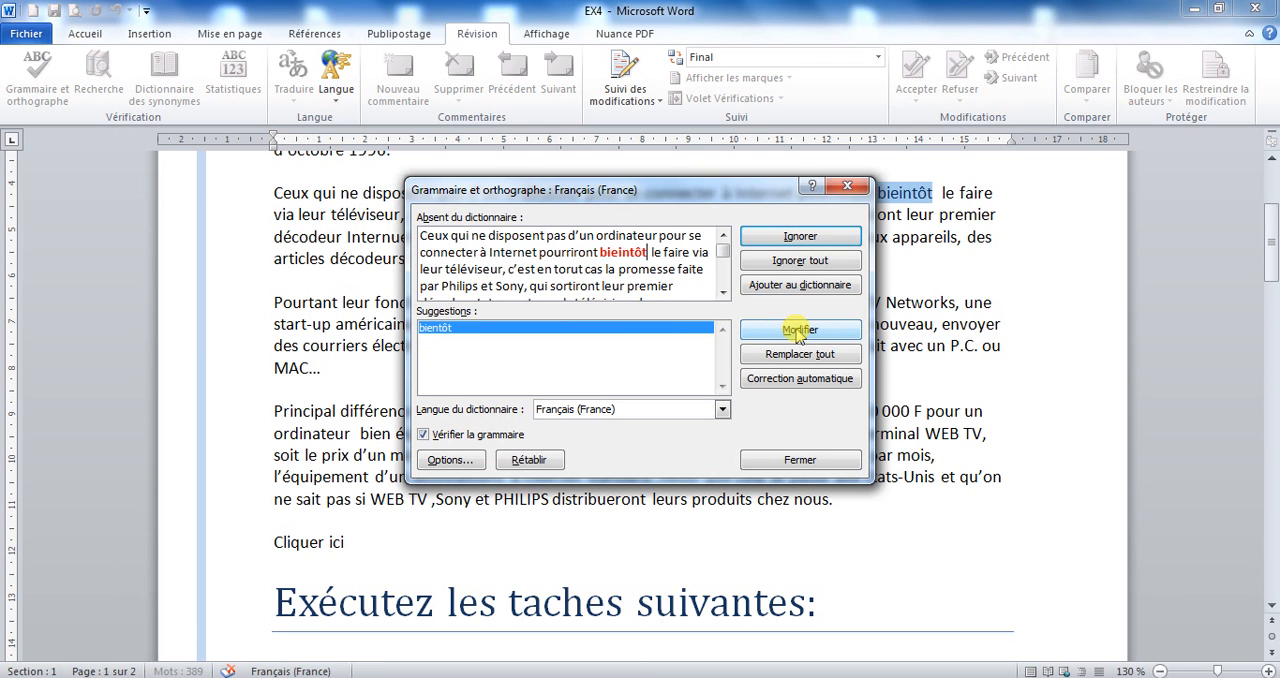
click(798, 331)
click(798, 331)
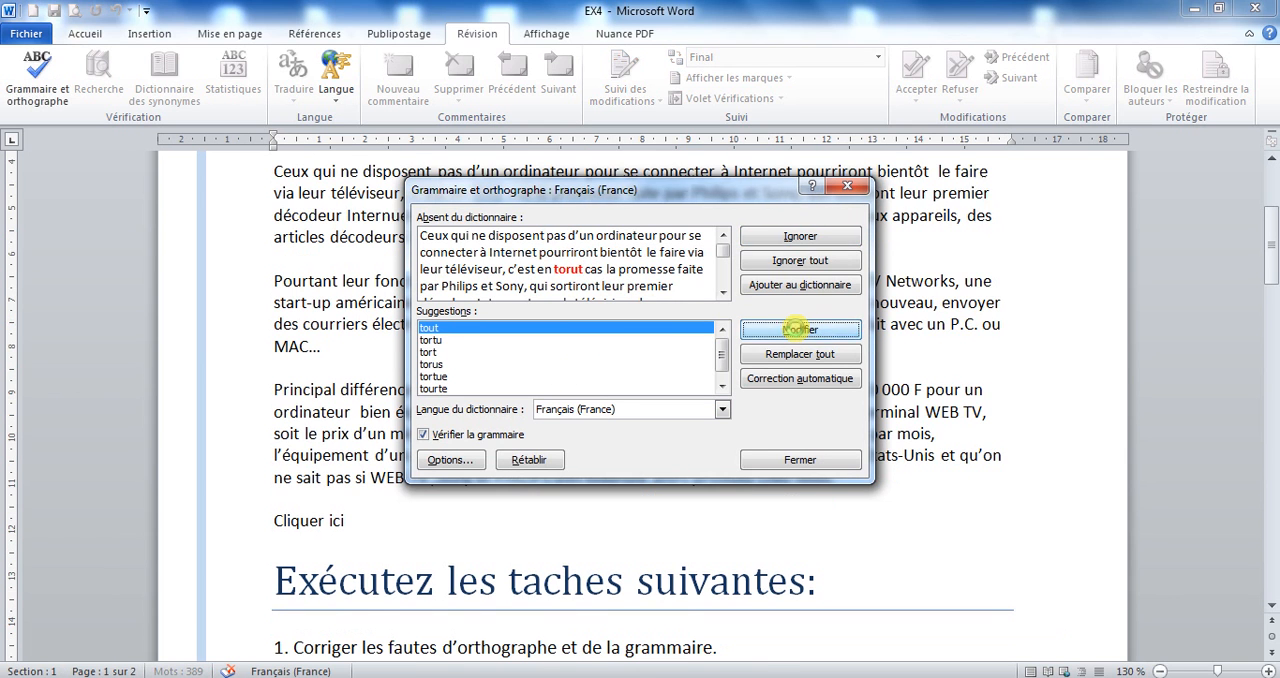
click(798, 331)
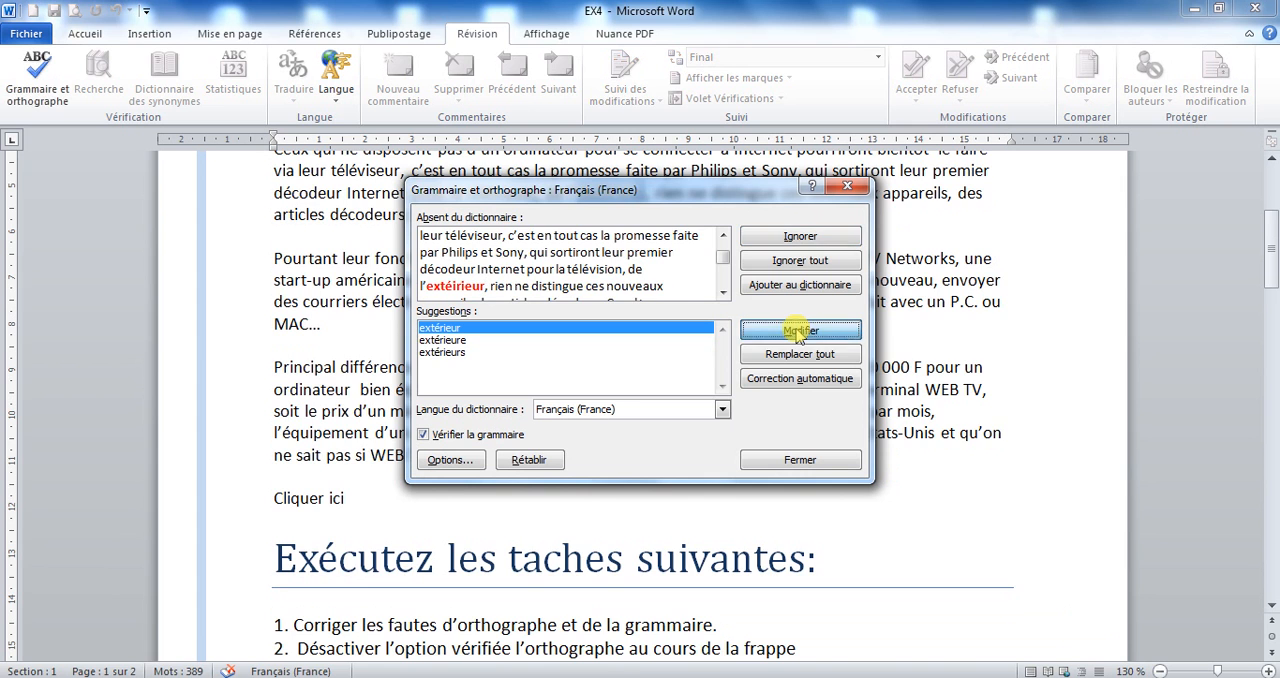
click(798, 331)
click(798, 331)
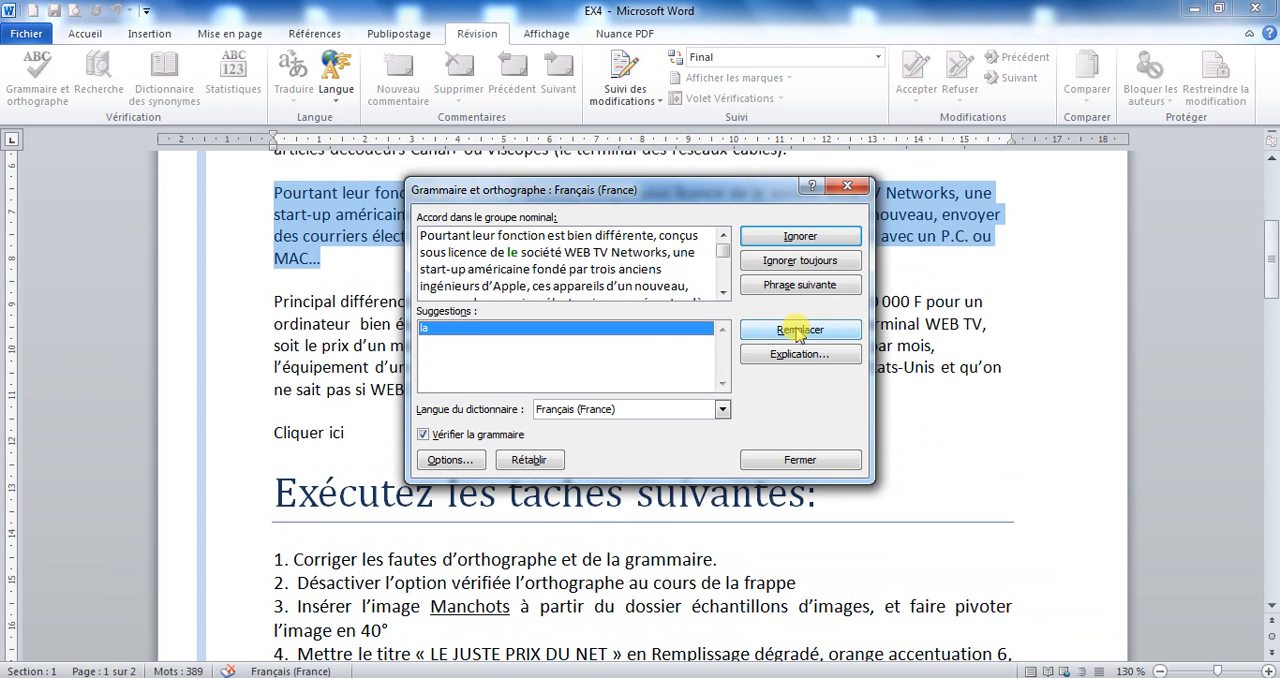
Replace « le » with « la » before « société WEB TV Networks » and accept the remaining suggestions to finish the check.
click(798, 331)
click(798, 331)
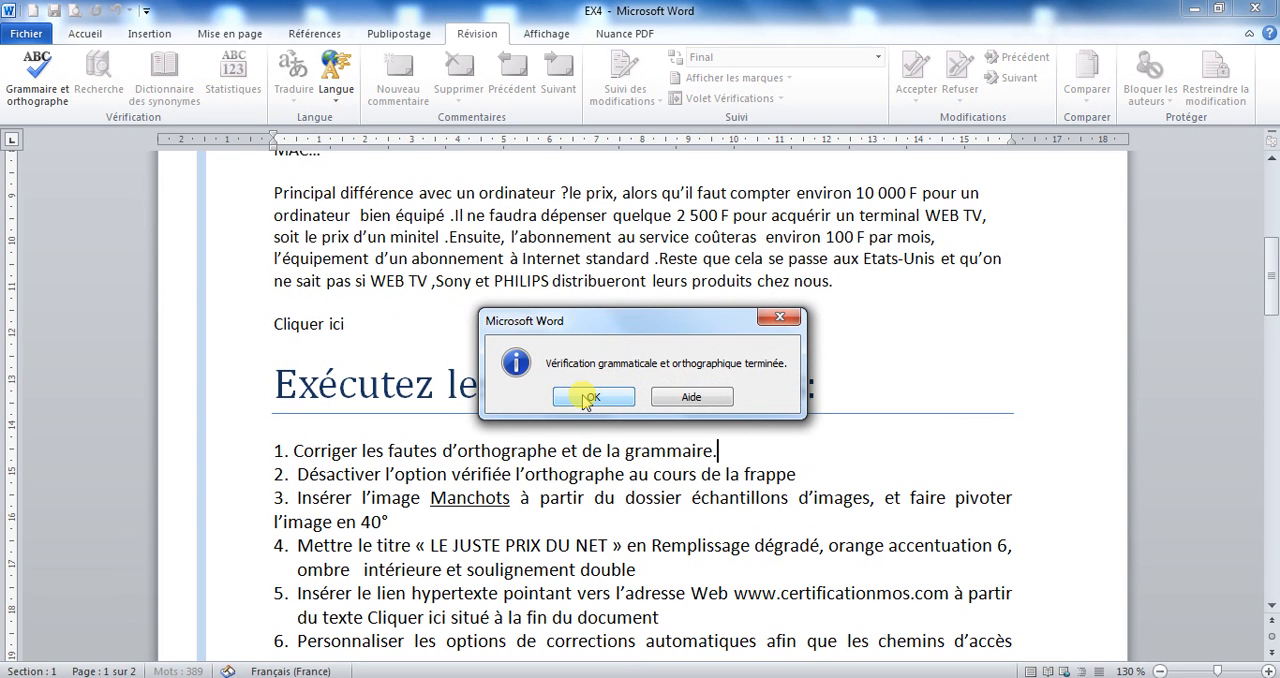
click(591, 397)
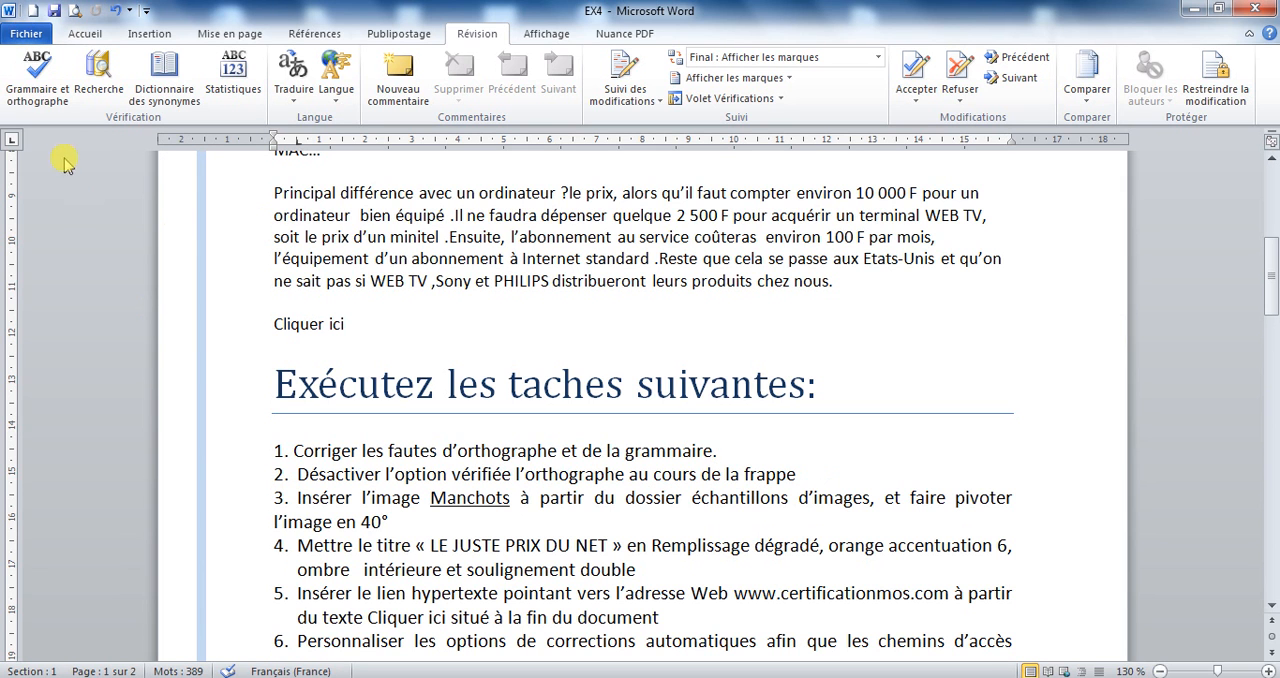
Turn off « Vérifier l'orthographe au cours de la frappe » in Word's proofing options.
click(24, 34)
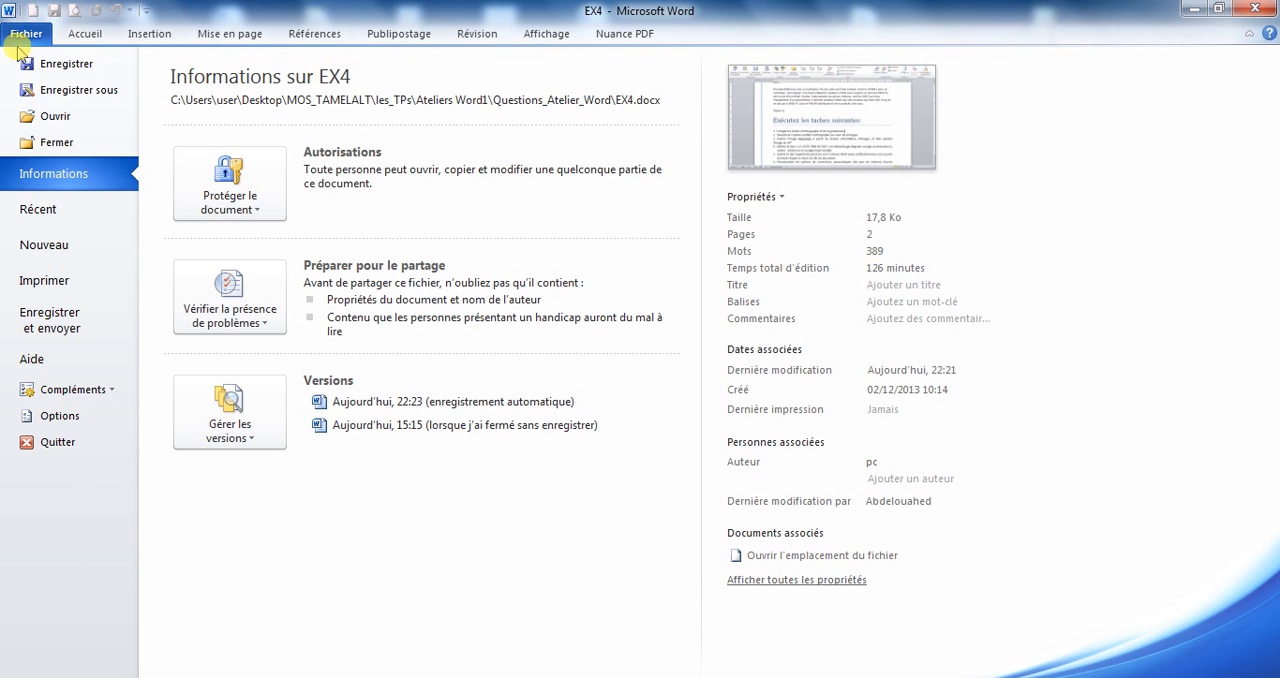
click(59, 416)
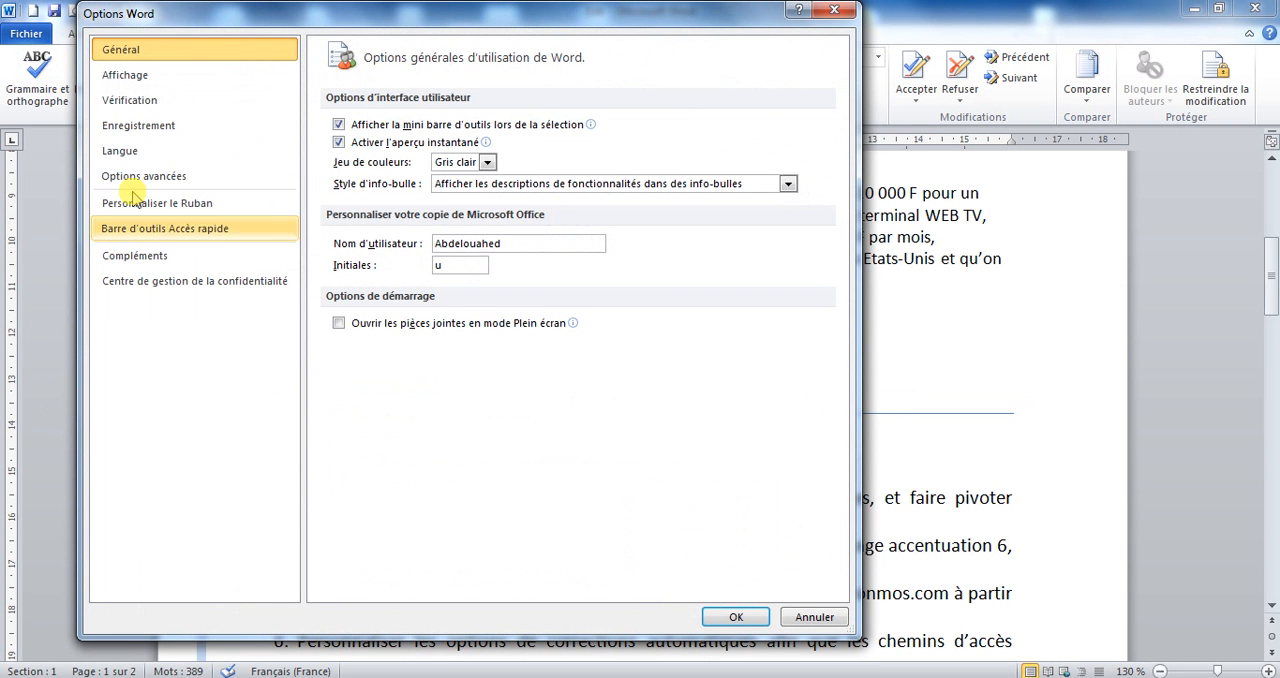
click(153, 105)
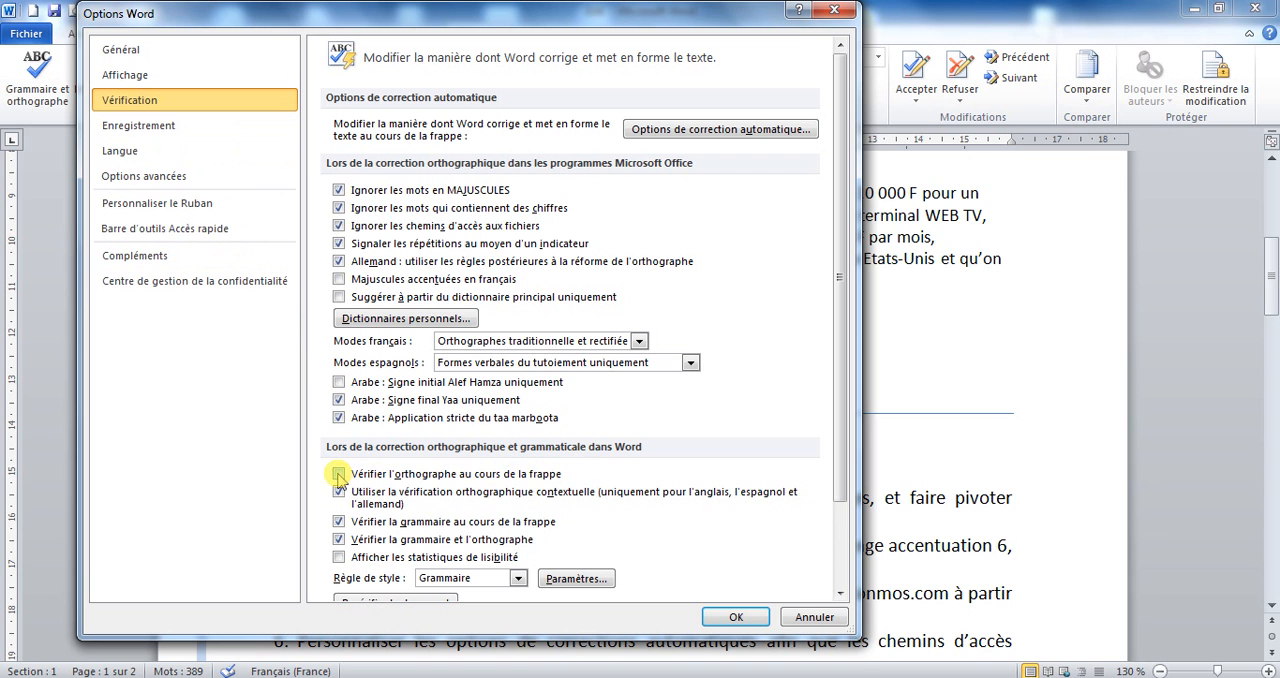
drag(695, 25, 1003, 80)
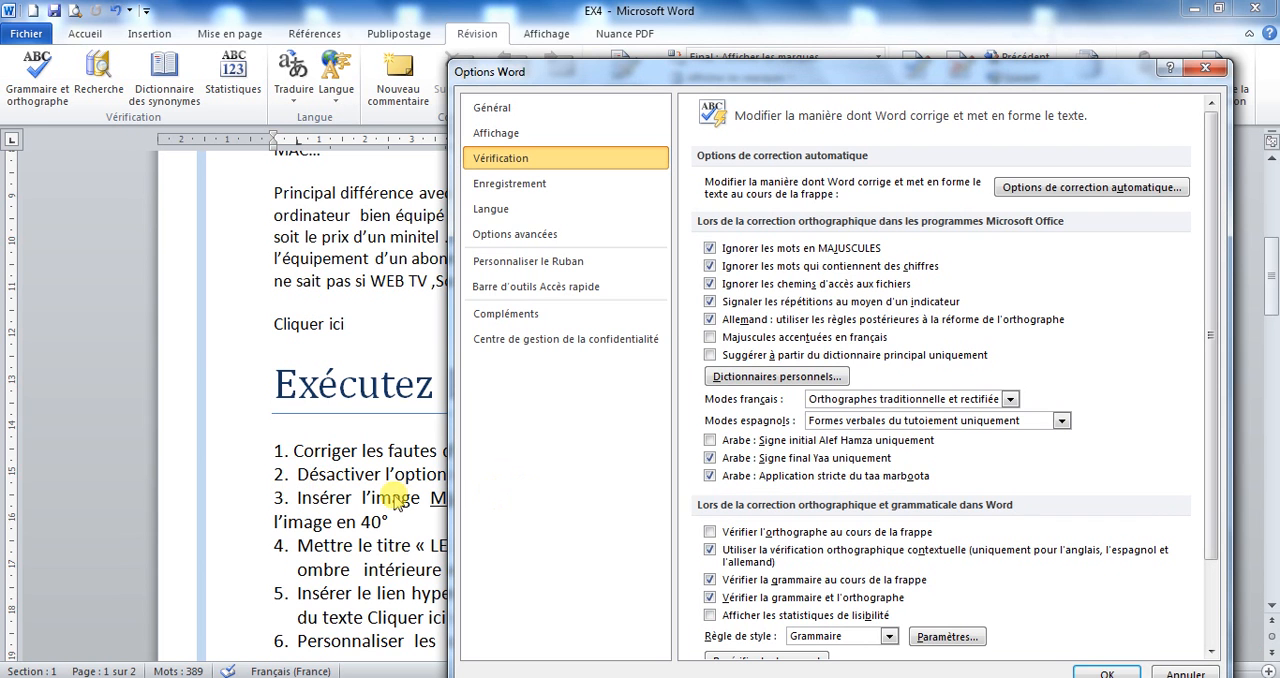
drag(915, 70, 727, 38)
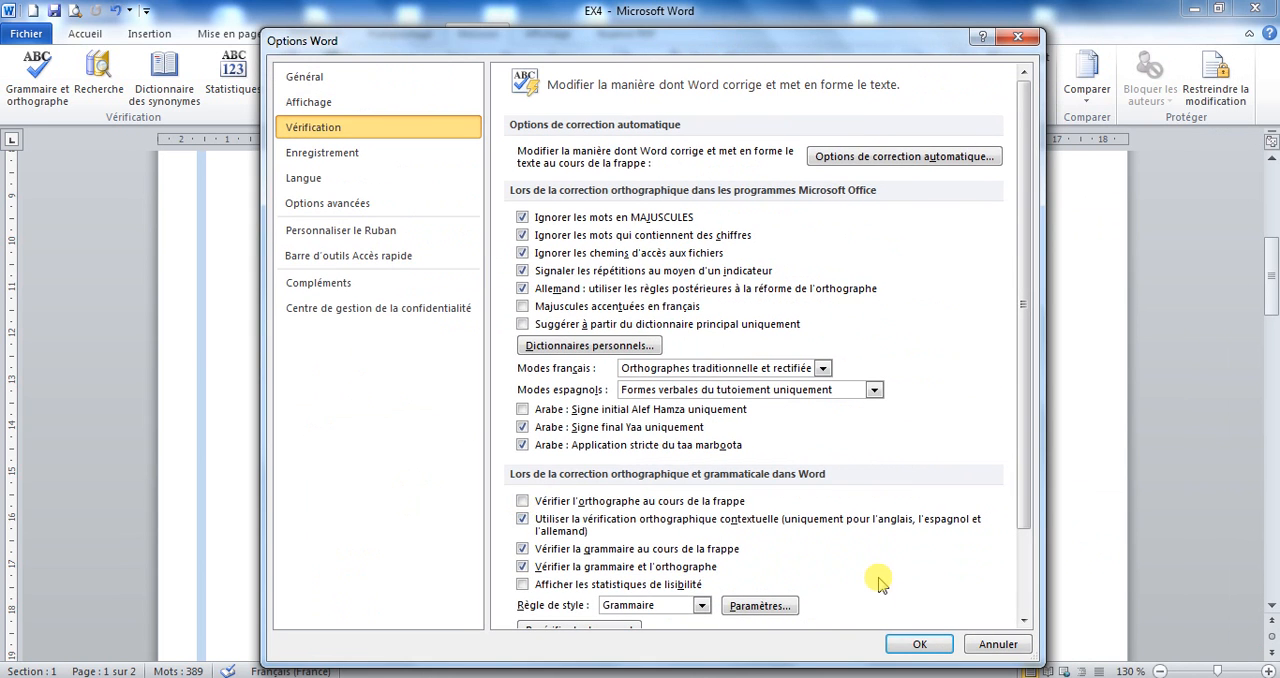
click(920, 645)
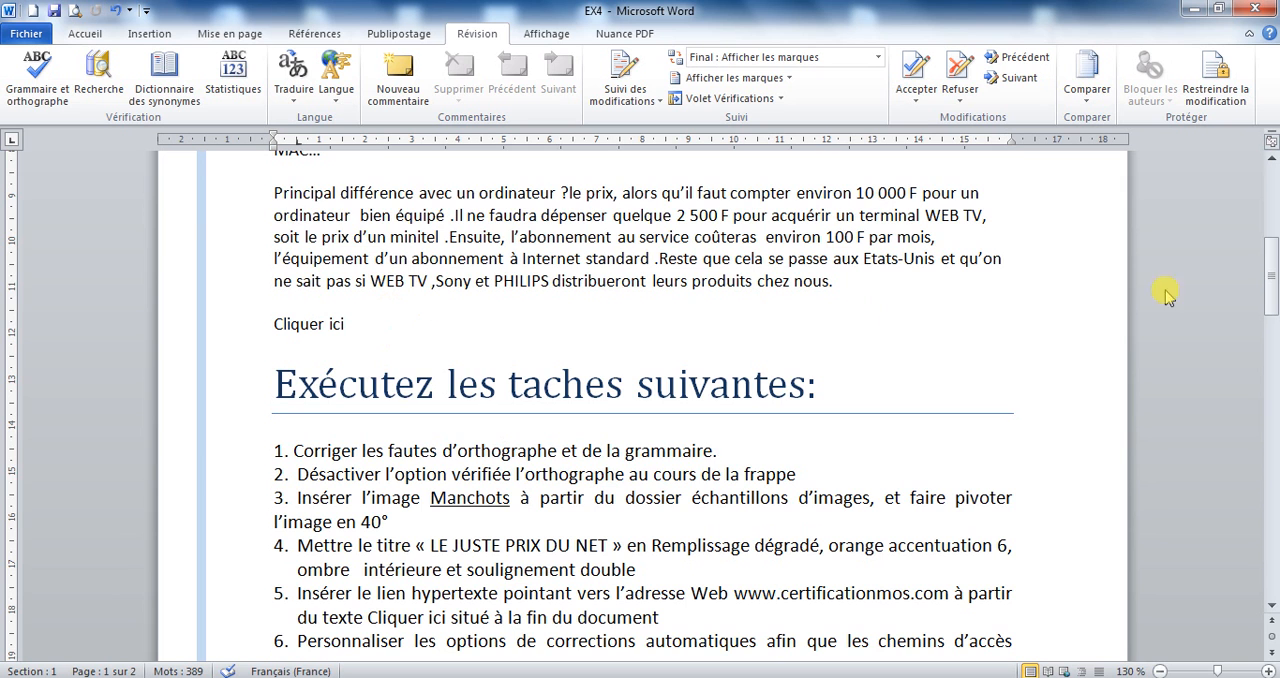
Insert the Manchots image from the Échantillons d'images folder on the blank line below « LE JUSTE PRIX DU NET ».
drag(1268, 282, 1265, 218)
click(276, 305)
drag(1268, 195, 1271, 283)
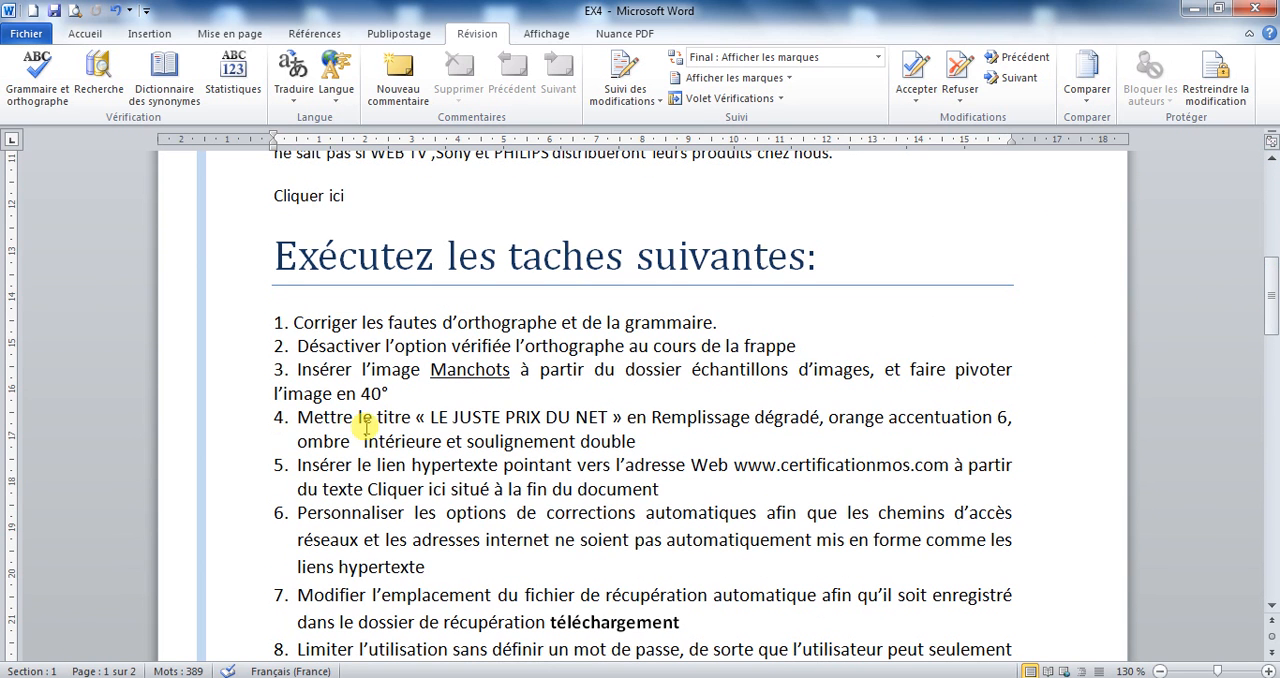
click(152, 36)
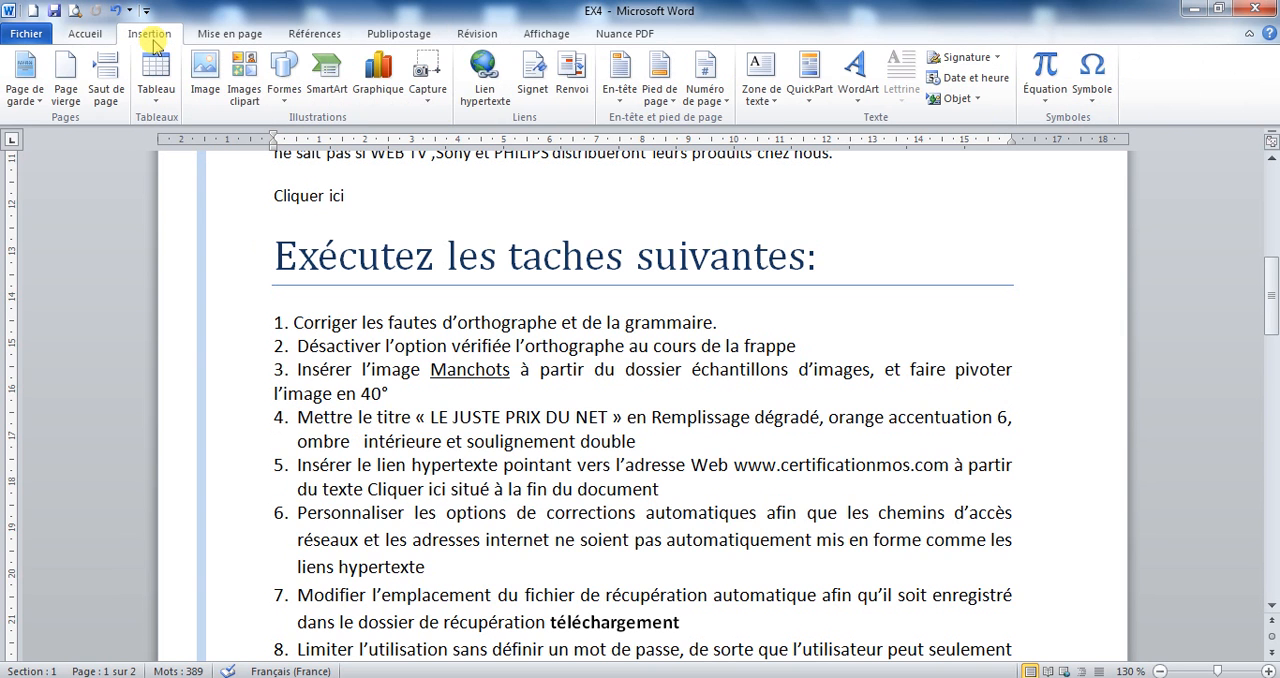
click(205, 88)
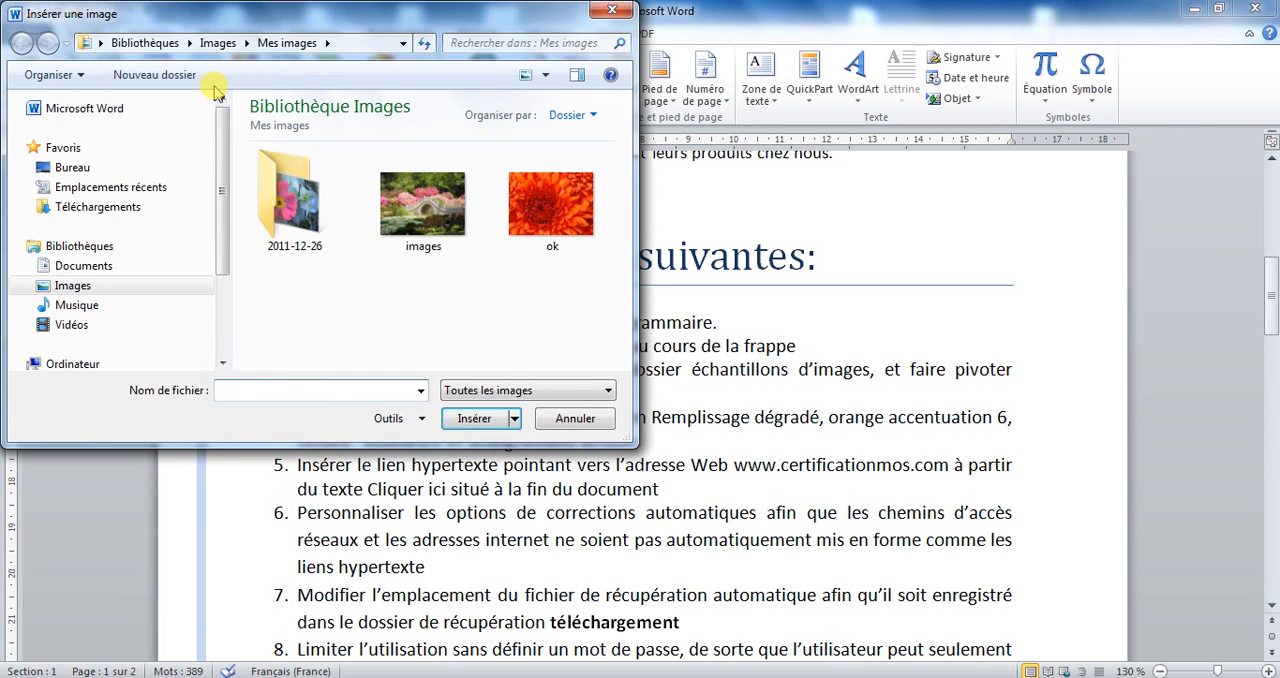
click(73, 287)
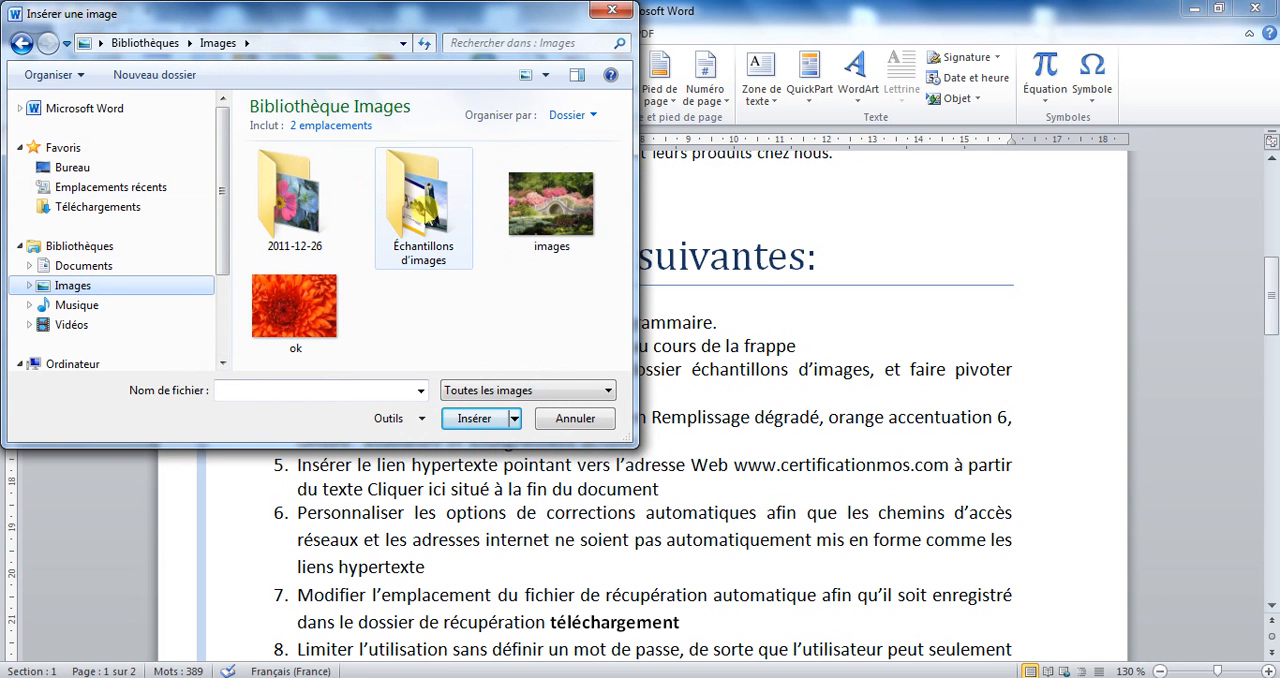
double_click(420, 215)
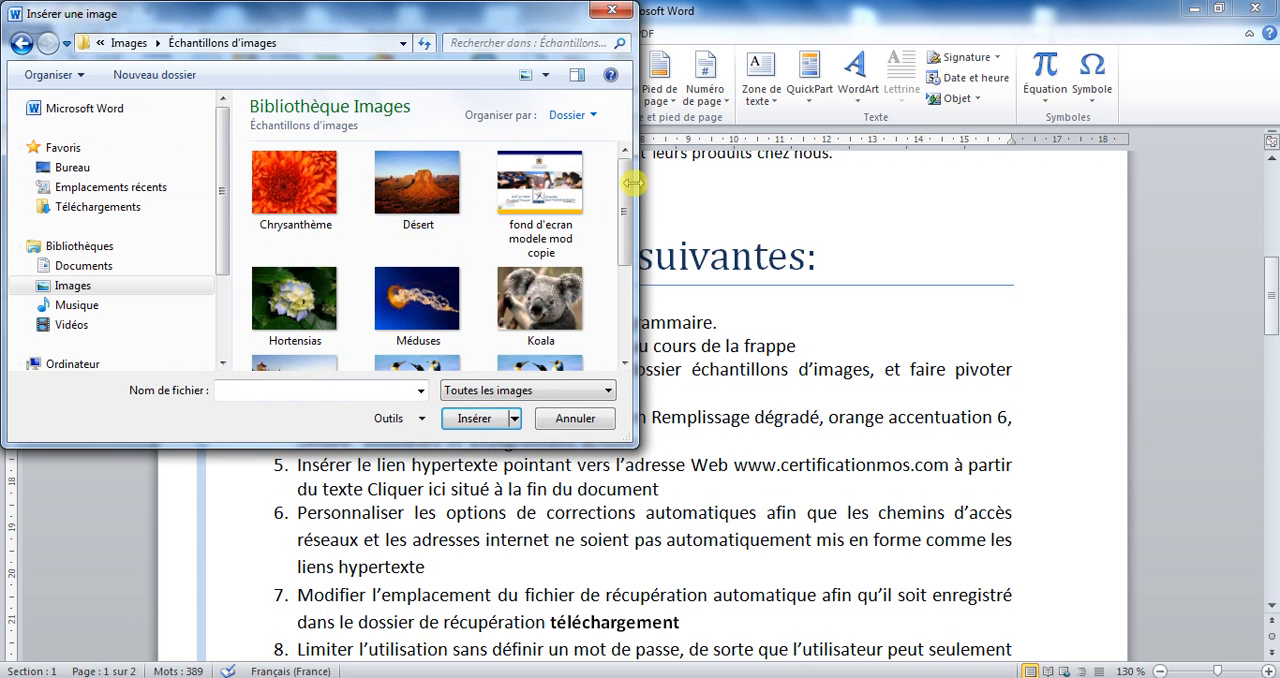
drag(510, 18, 1020, 165)
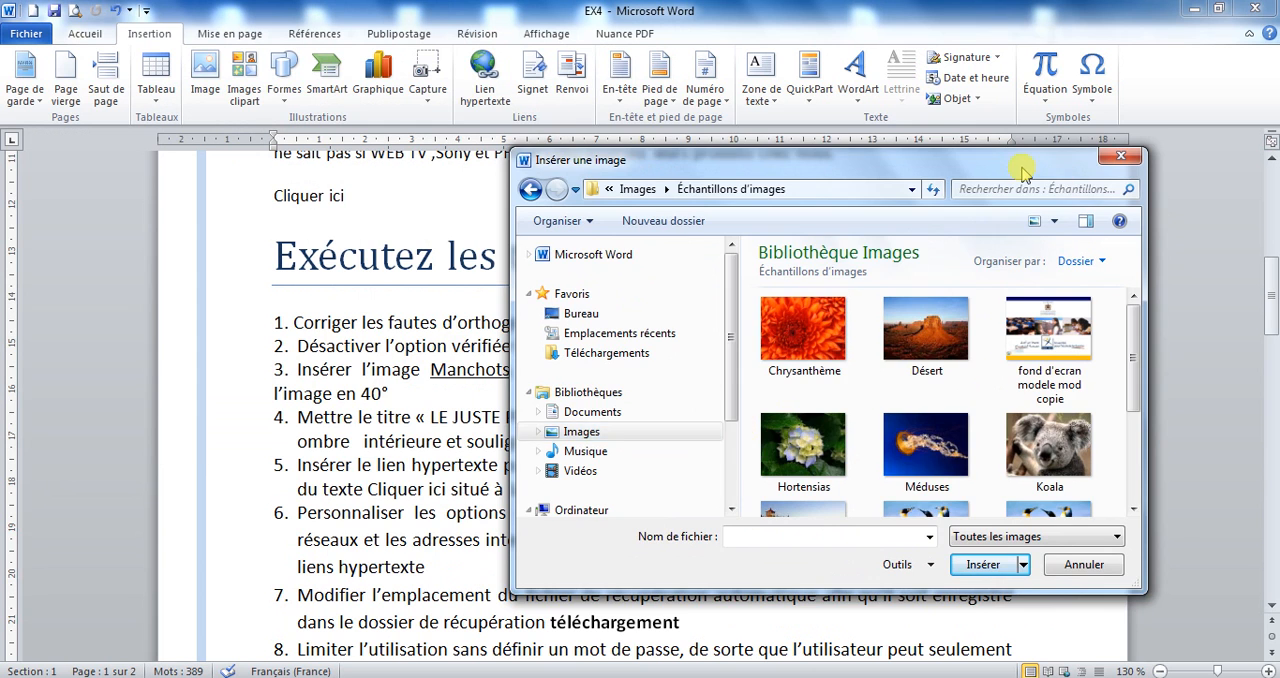
drag(1021, 168, 850, 133)
drag(957, 316, 960, 385)
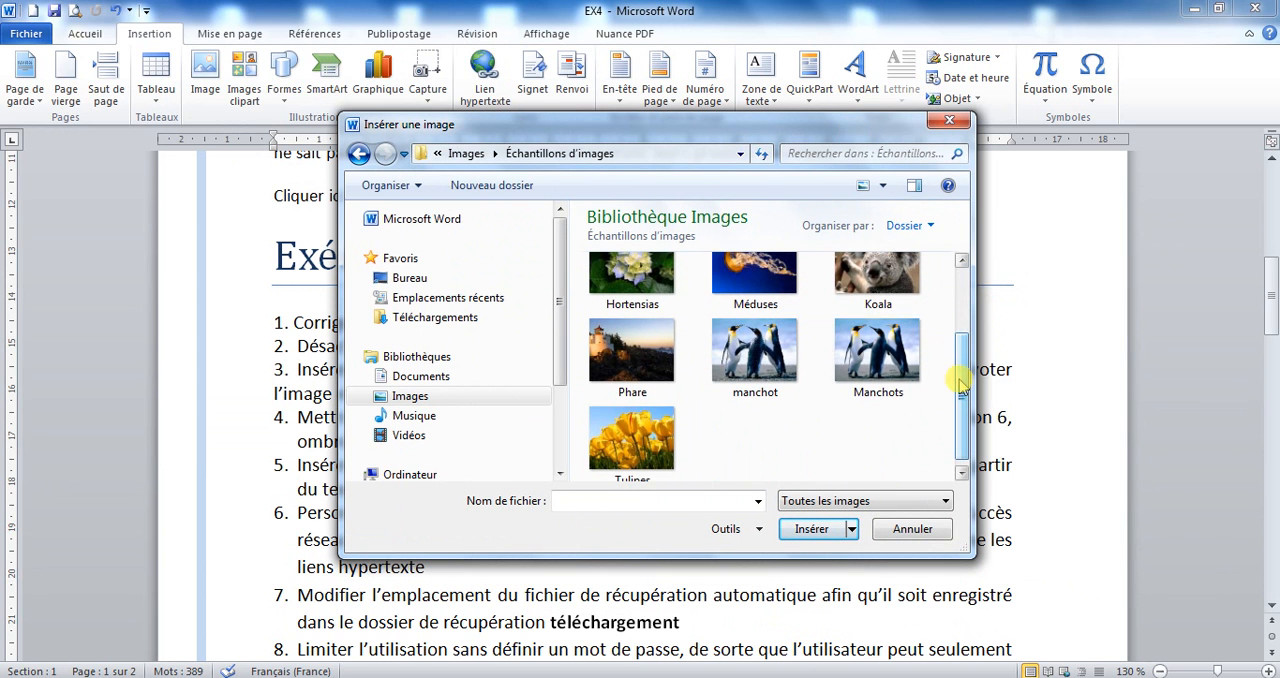
click(877, 398)
click(811, 530)
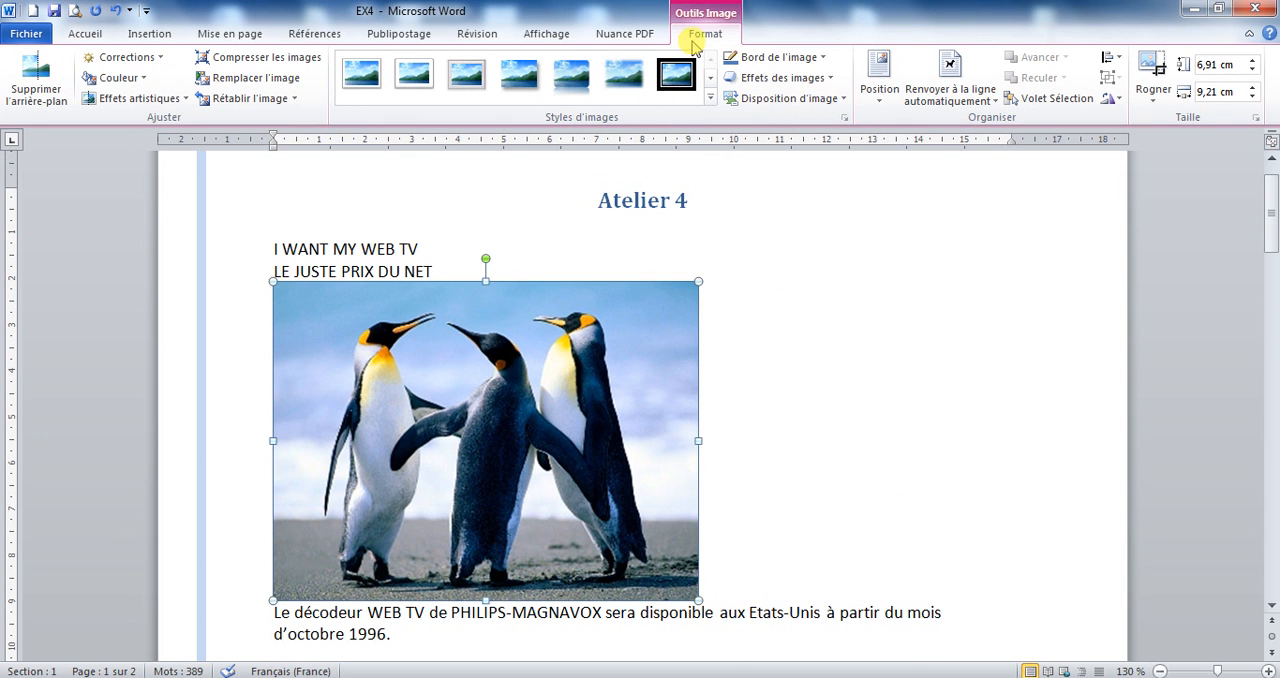
Set the rotation of the Manchots image to 40°.
click(1114, 101)
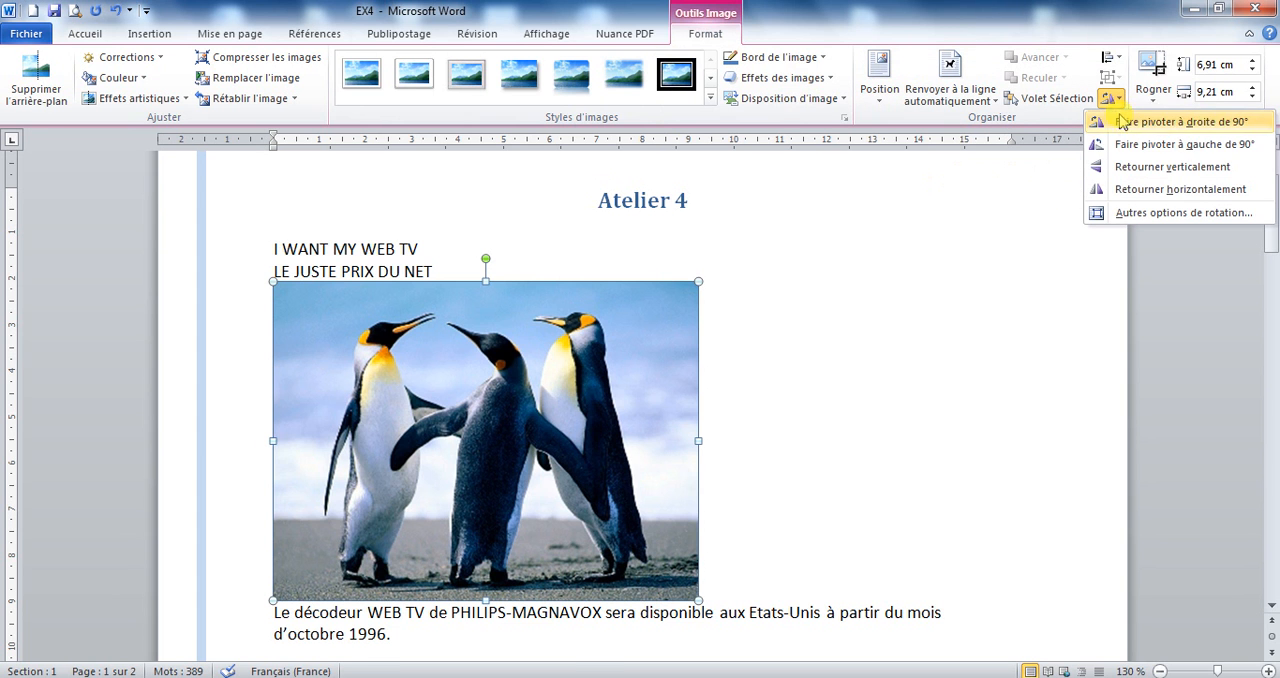
click(1147, 215)
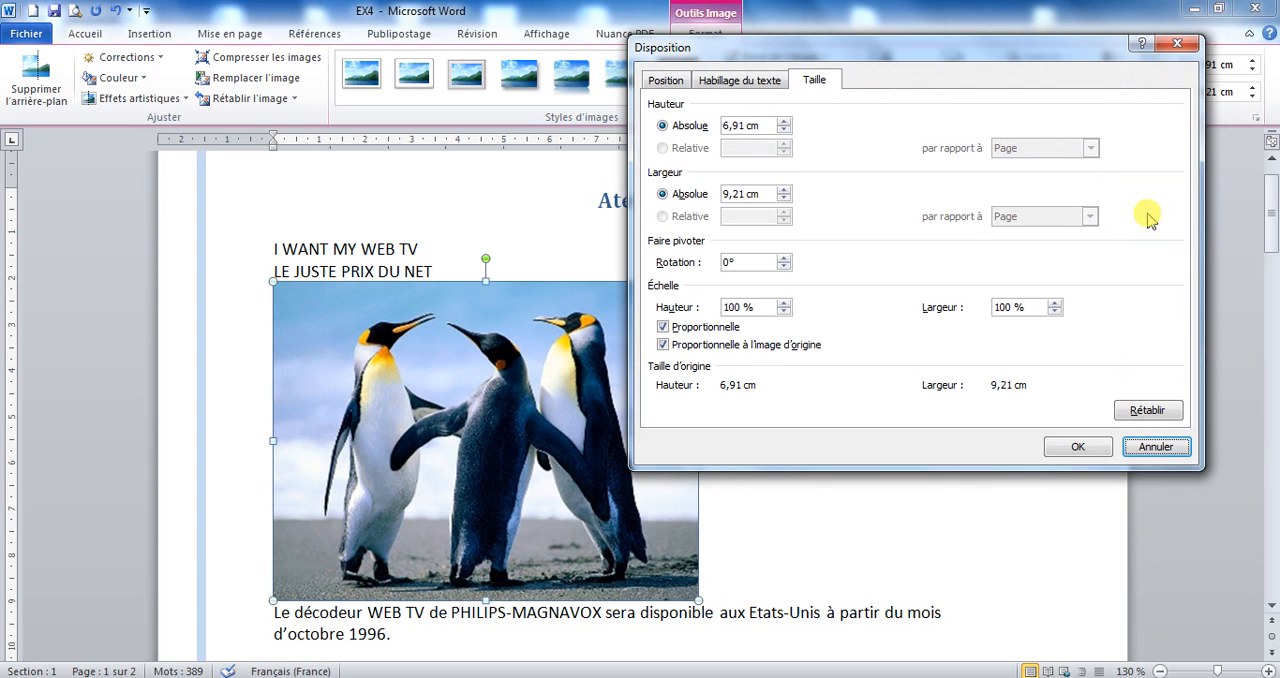
drag(756, 262, 725, 262)
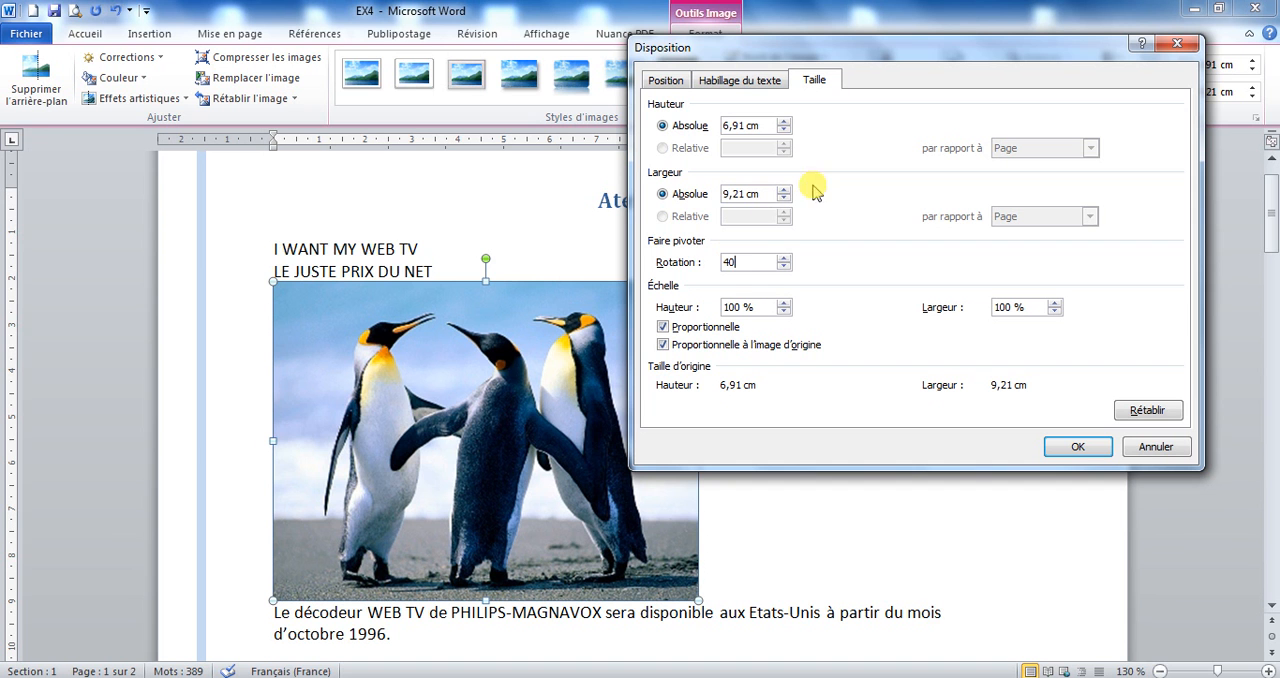
text(40)
click(1066, 453)
Format the title « LE JUSTE PRIX DU NET » with the « Remplissage dégradé - Orange, Accentuation 6, ombre intérieure » text effect and a double underline.
drag(1273, 208, 1261, 396)
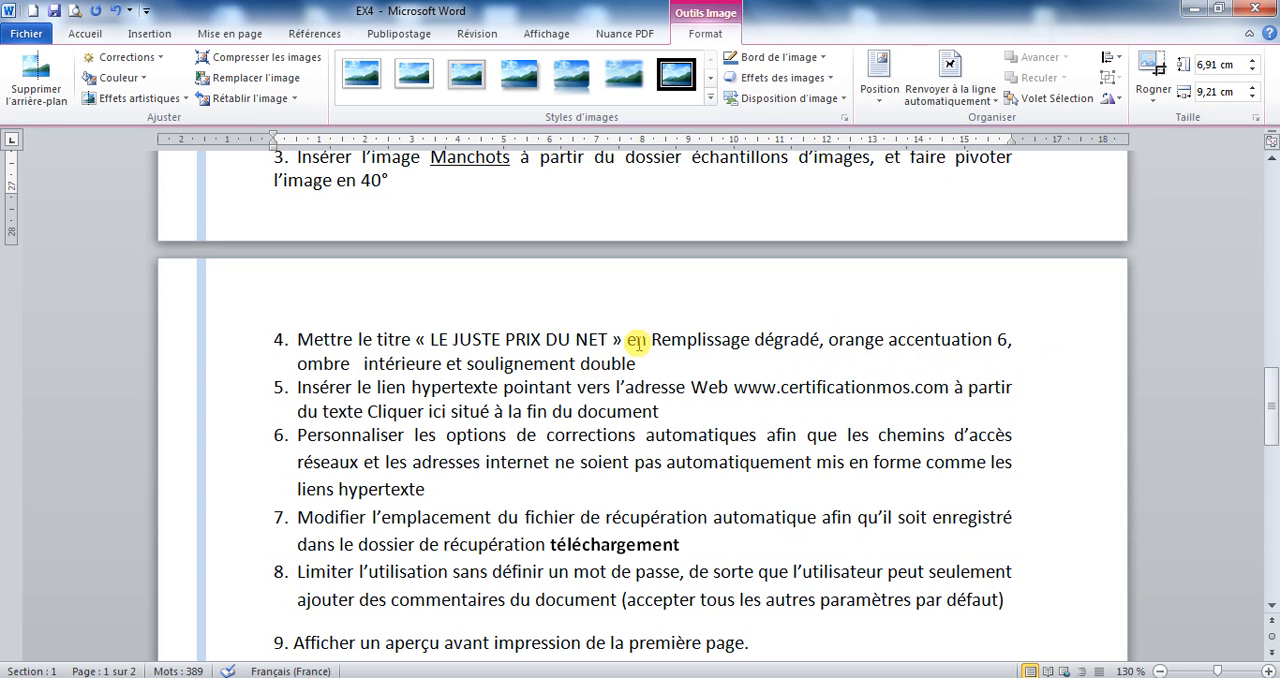
drag(651, 340, 442, 366)
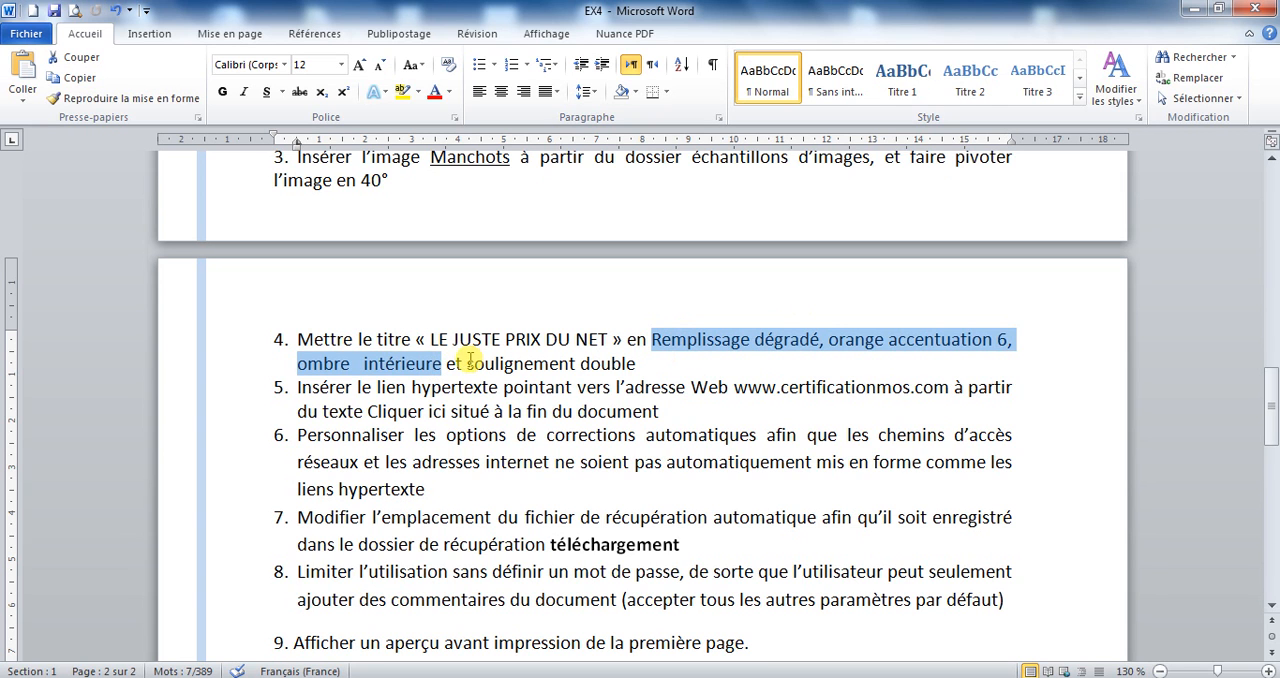
drag(466, 366, 673, 372)
click(673, 372)
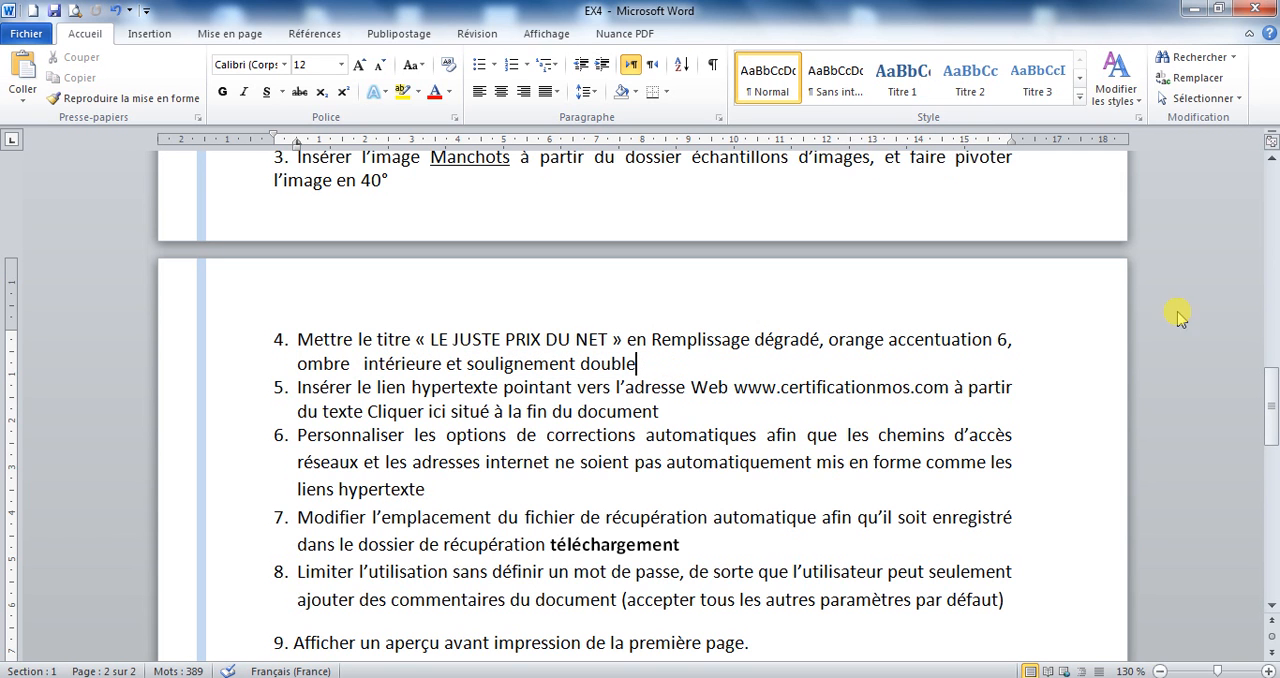
drag(1268, 392, 1262, 190)
drag(263, 261, 447, 262)
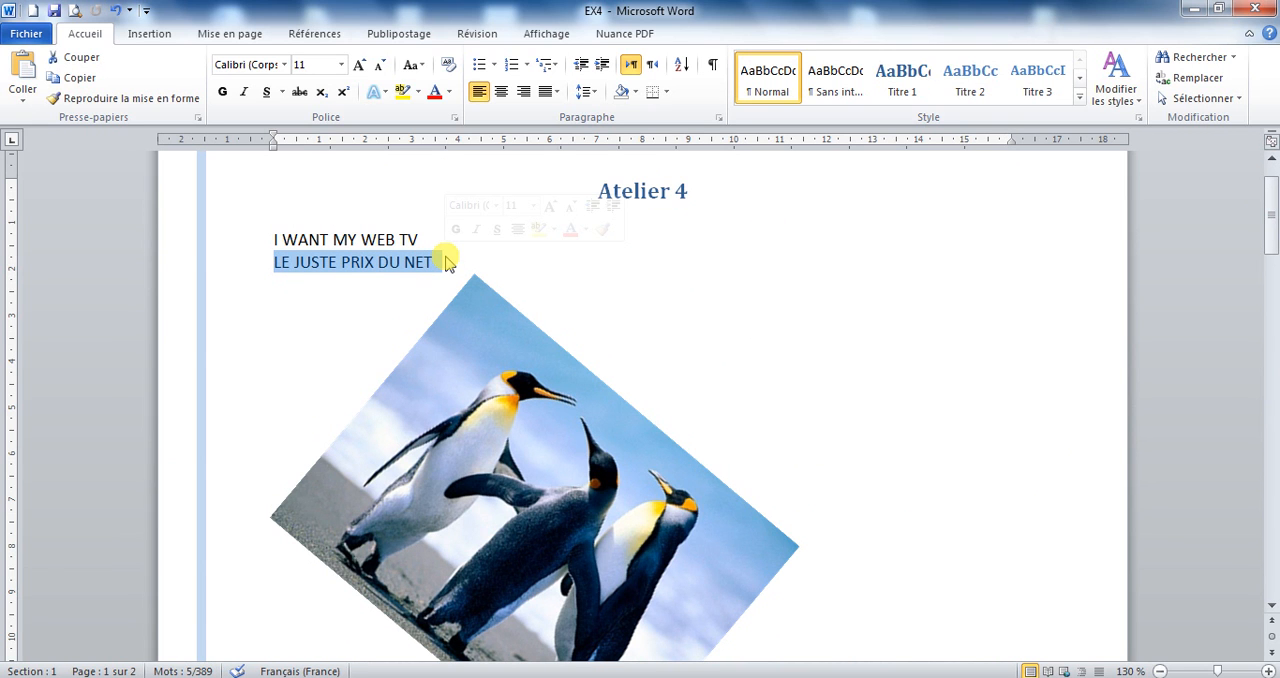
click(383, 95)
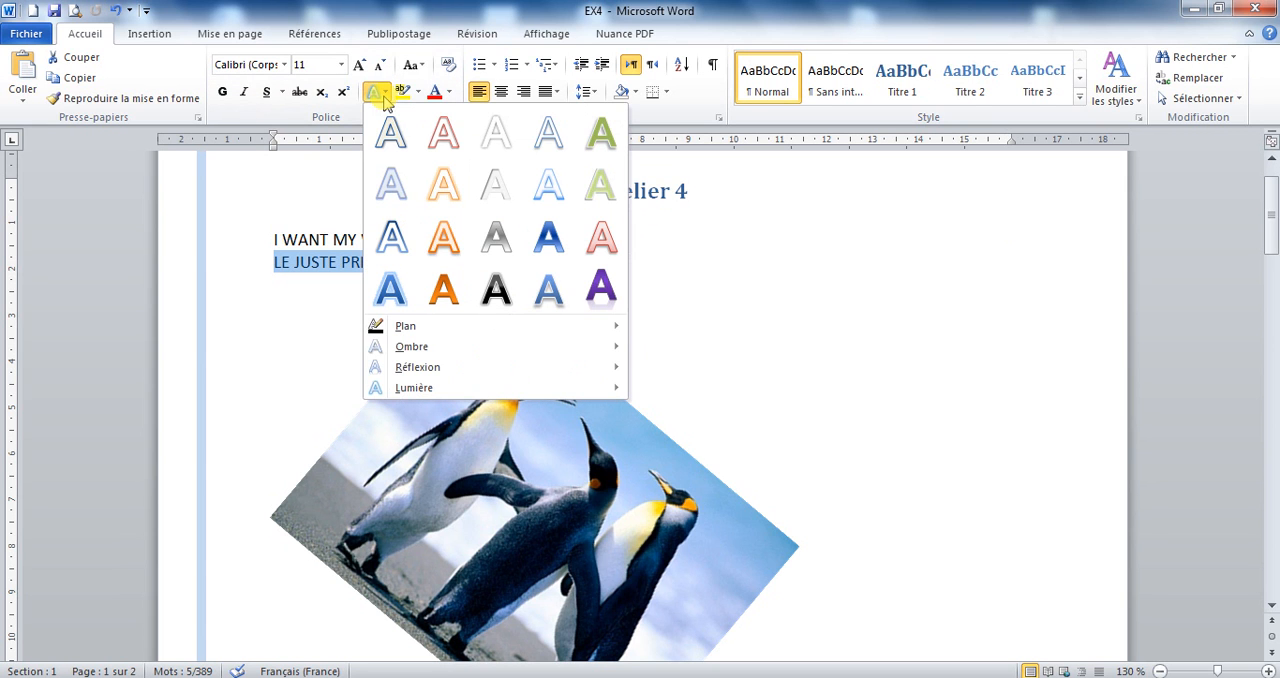
click(443, 288)
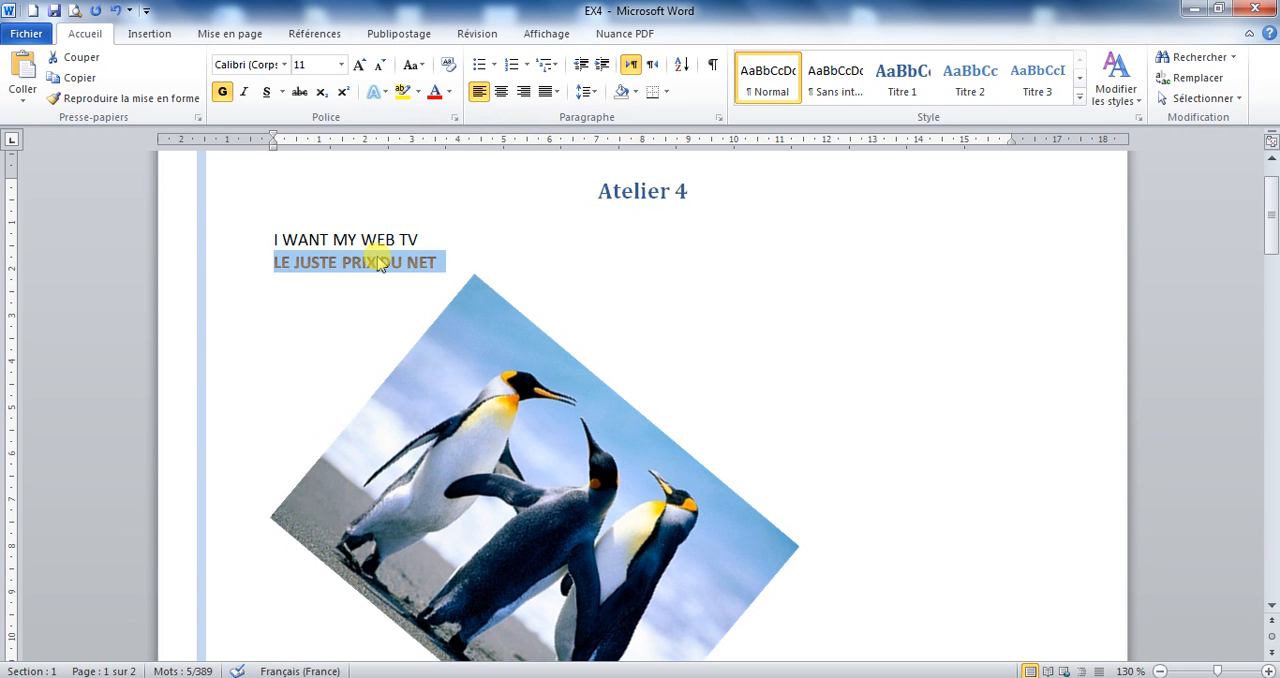
click(284, 96)
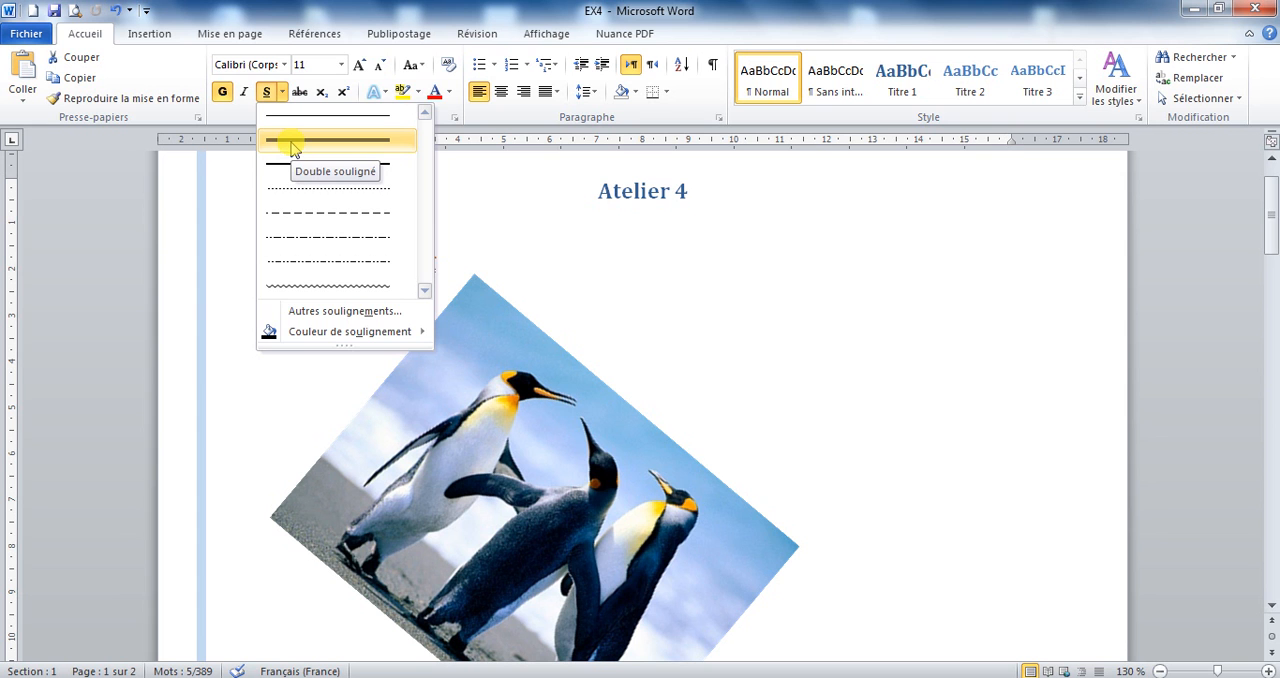
click(291, 142)
drag(1270, 190, 1272, 395)
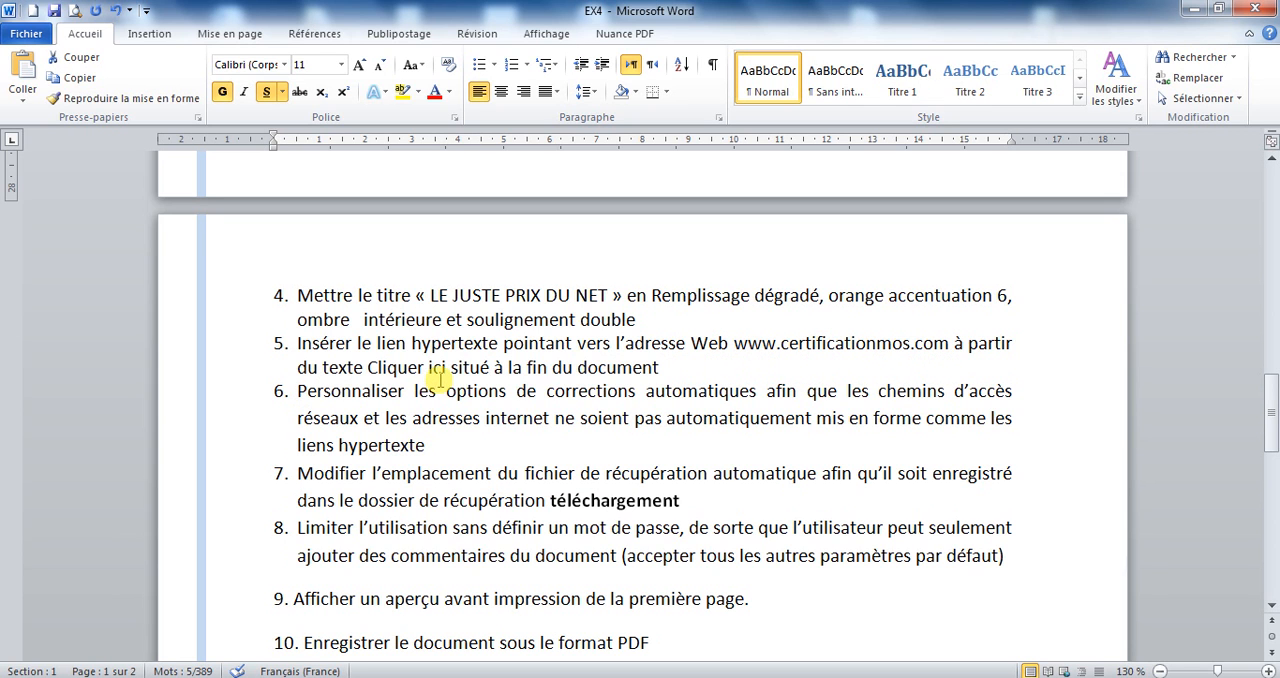
drag(1270, 430, 1269, 350)
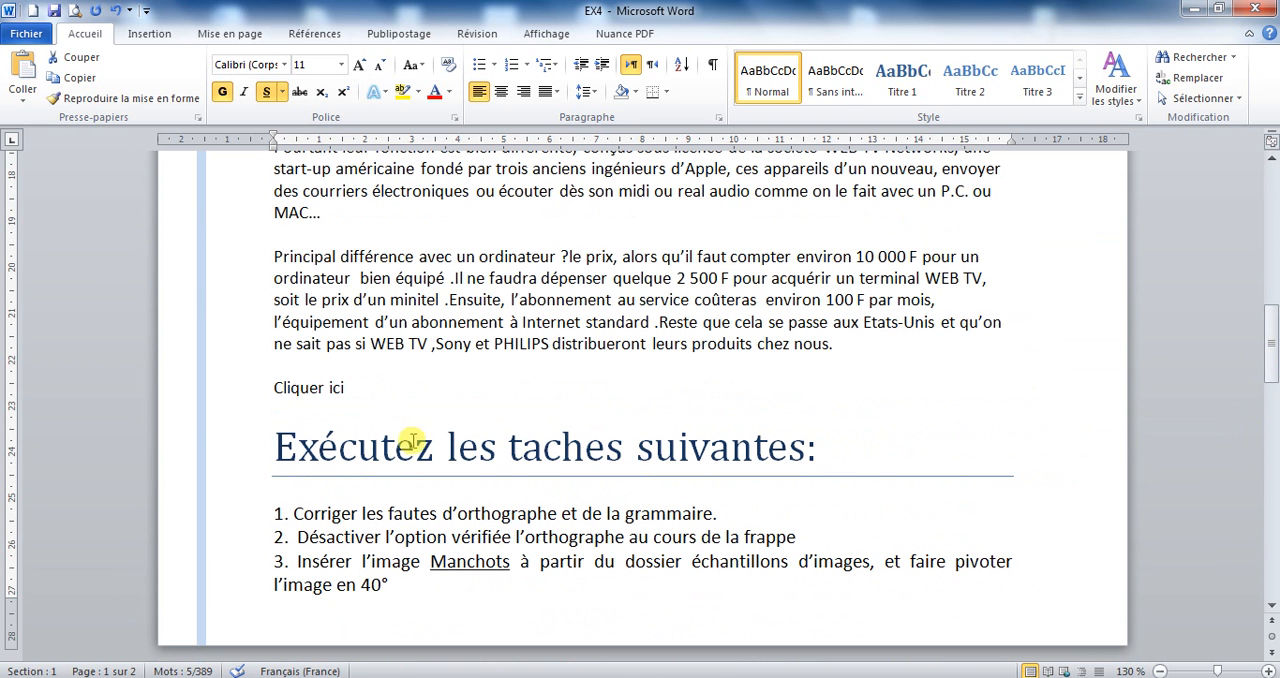
drag(272, 387, 360, 390)
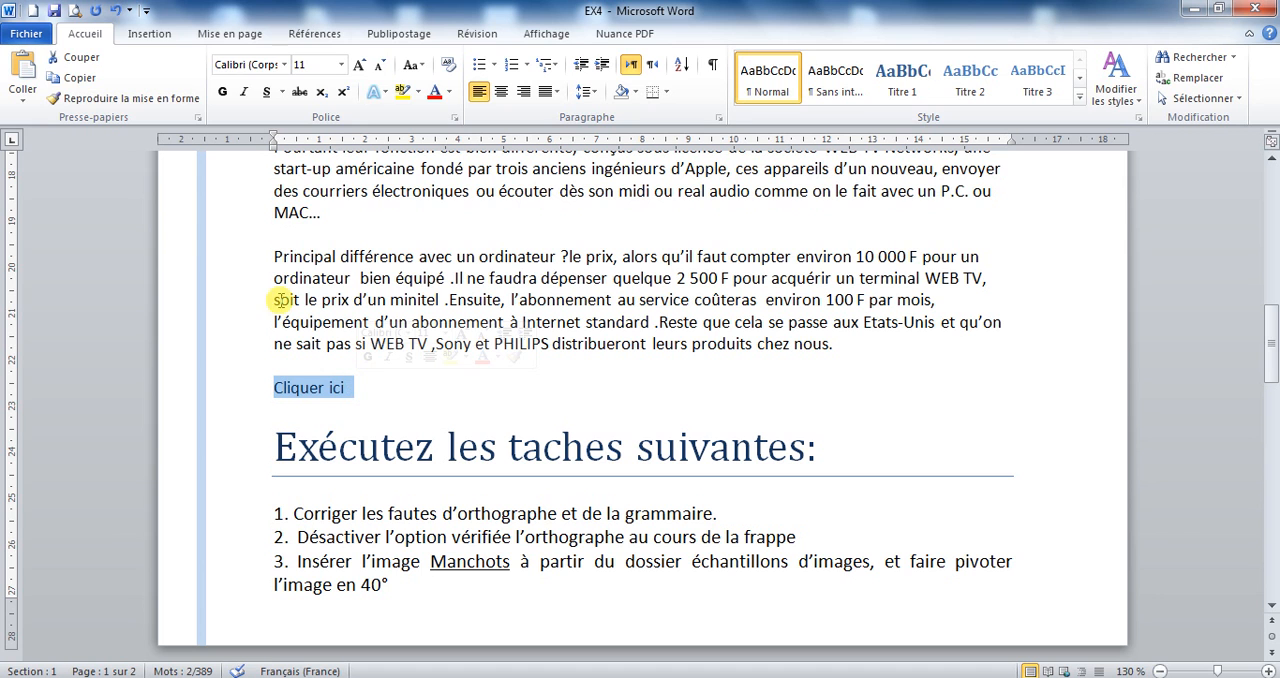
click(152, 34)
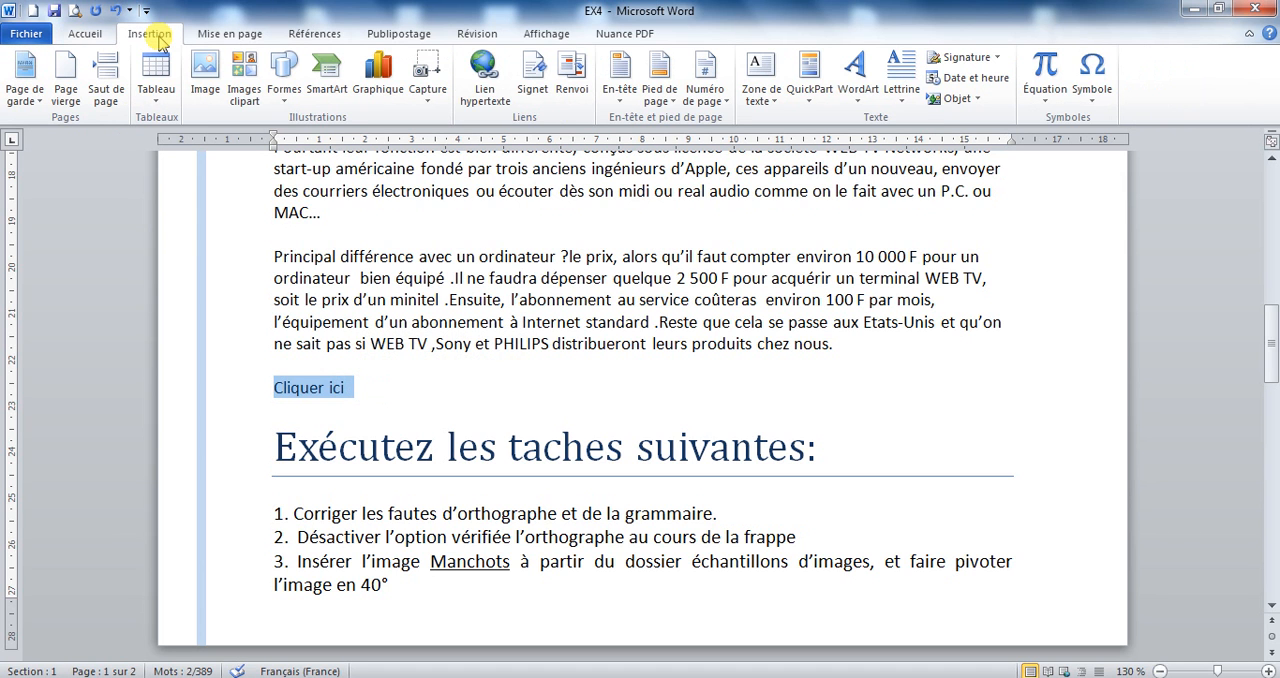
click(497, 101)
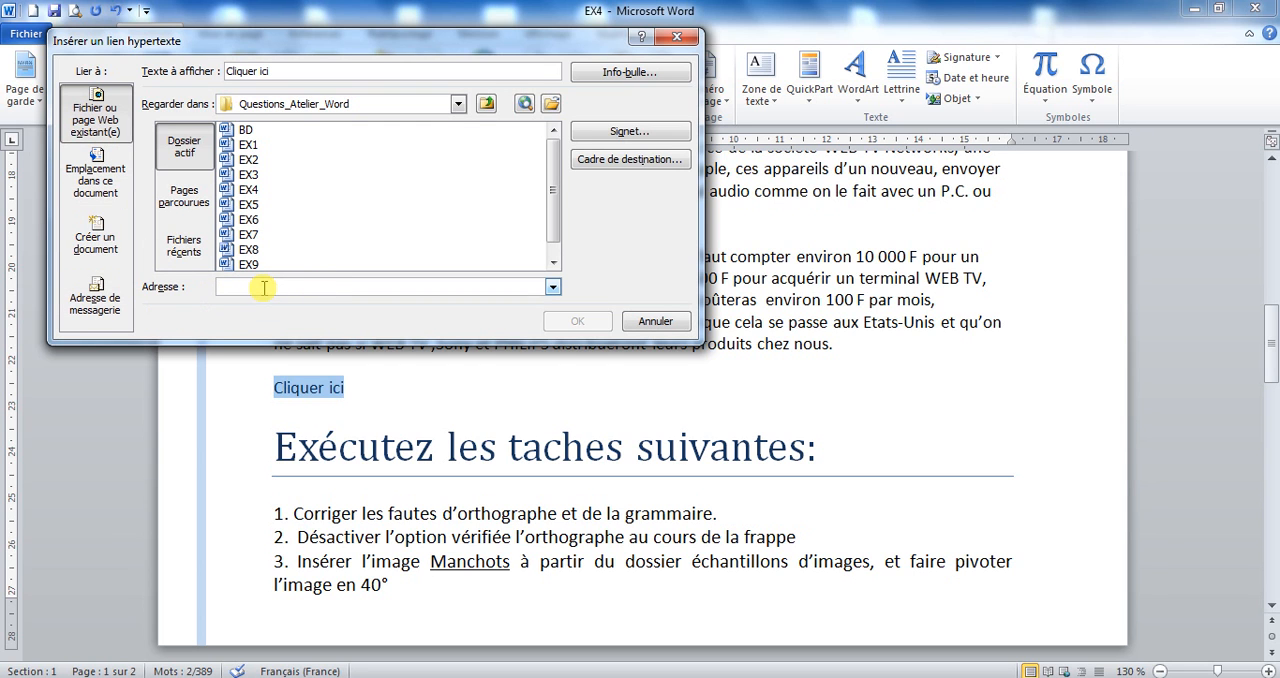
text(www)
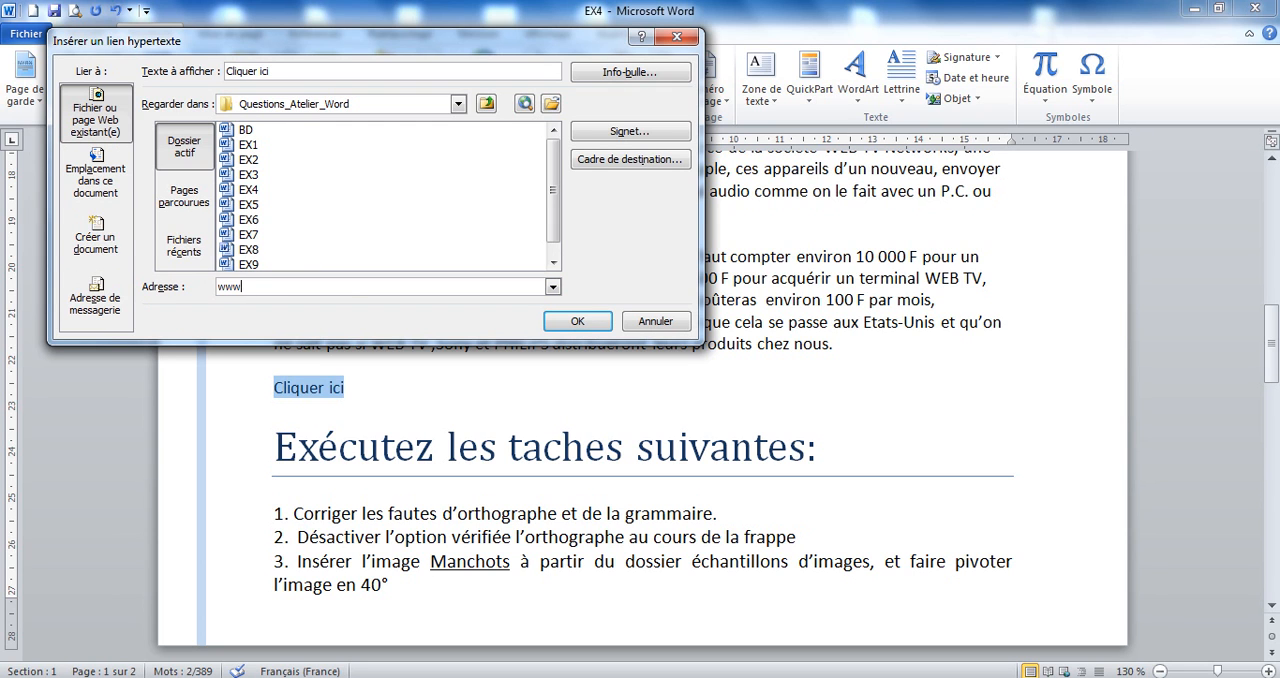
text(?.)
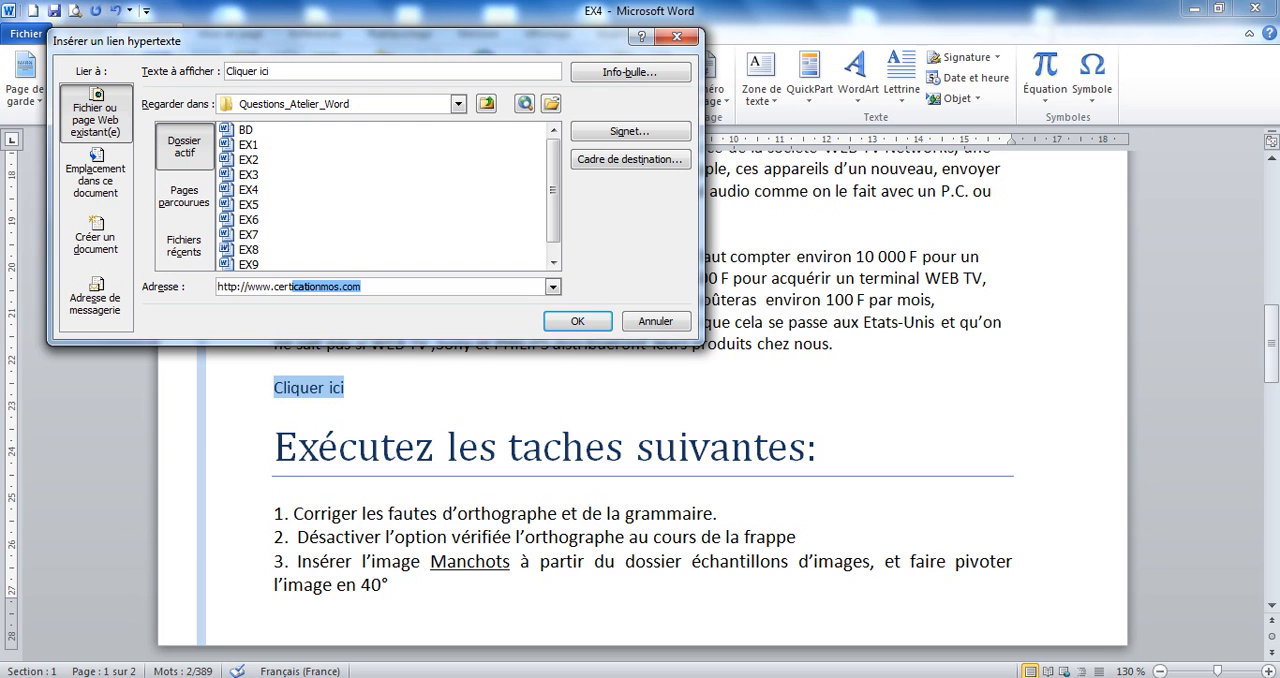
text(cert)
key(BackSpace)
text(ificationmos.com)
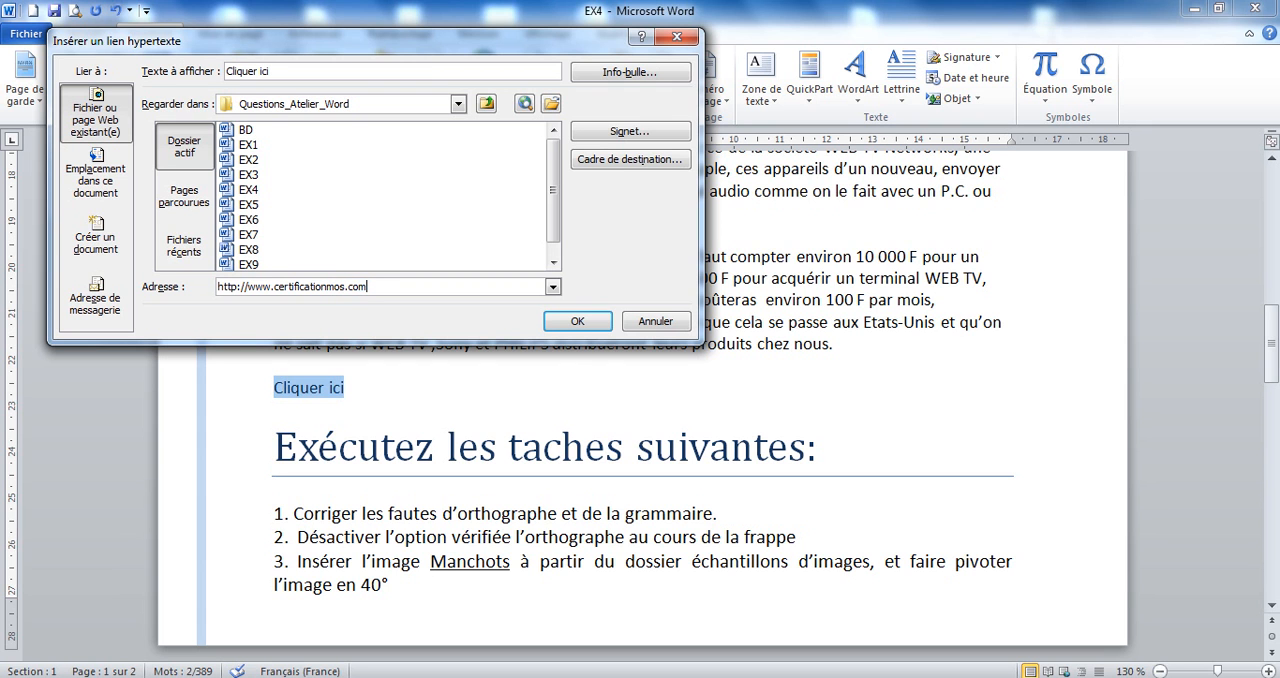
click(562, 321)
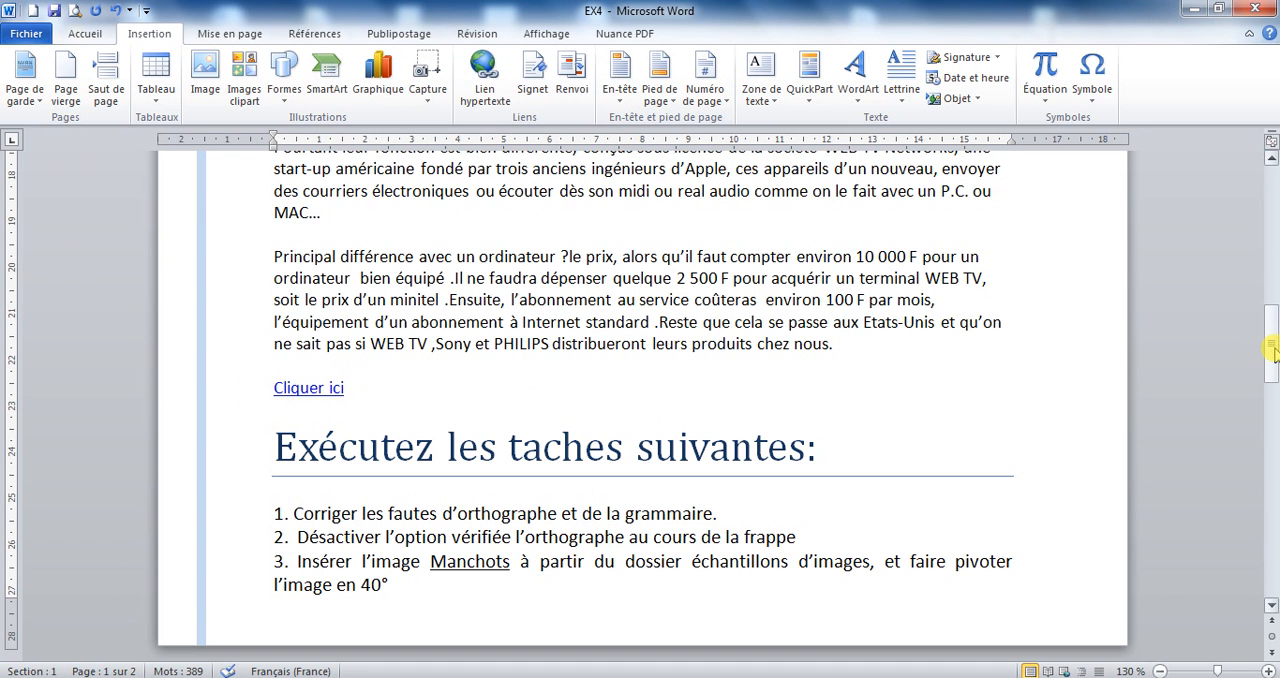
Turn off « Adresses Internet et réseau par des liens hypertexte » in AutoCorrect, both for automatic formatting and for formatting during typing.
drag(1272, 345, 1275, 435)
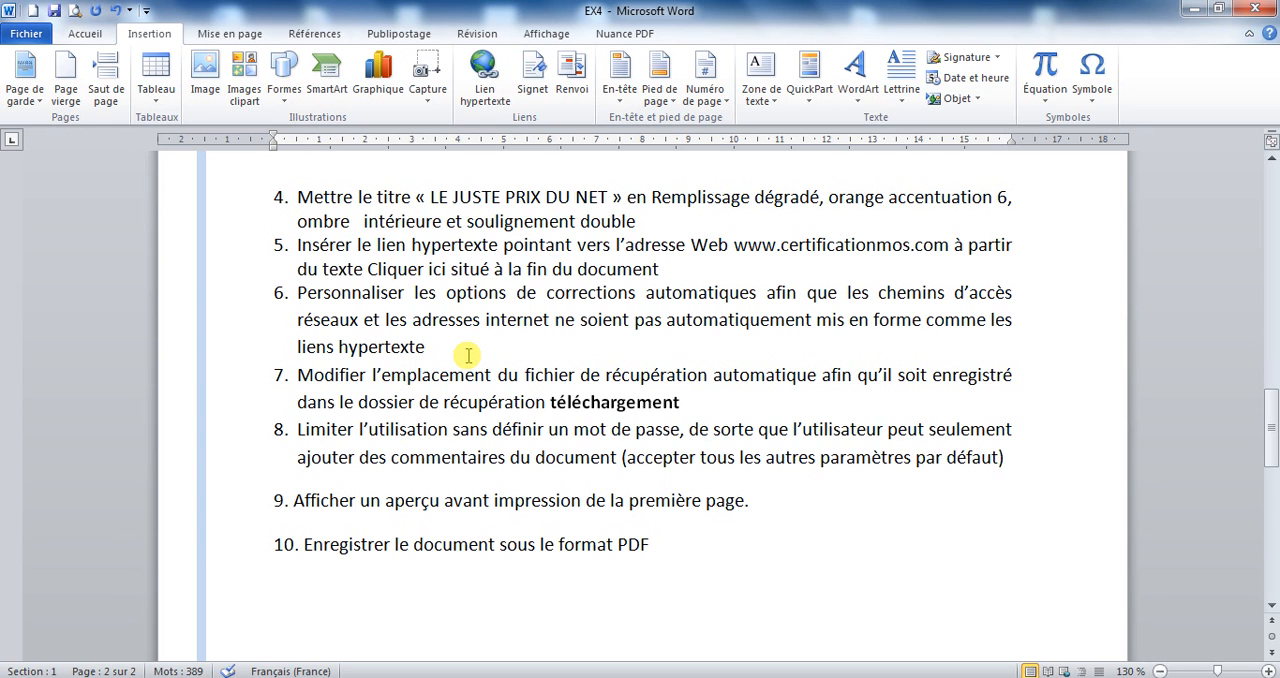
click(31, 35)
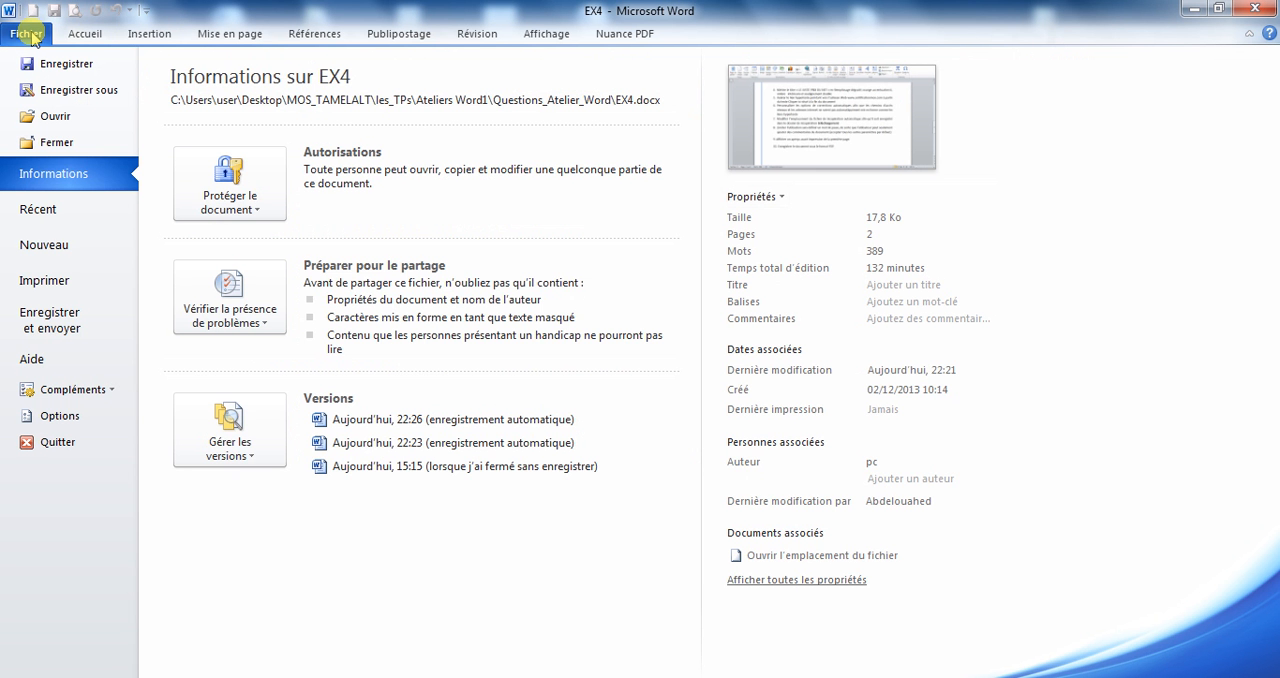
click(55, 416)
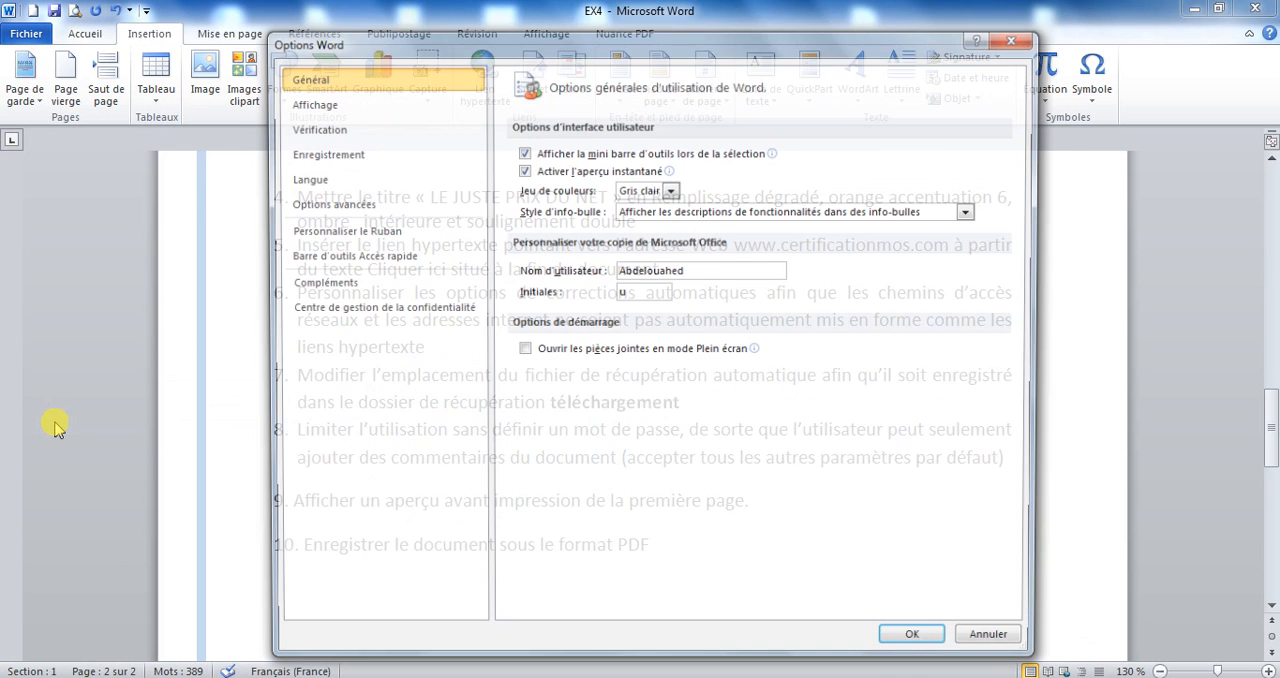
click(330, 130)
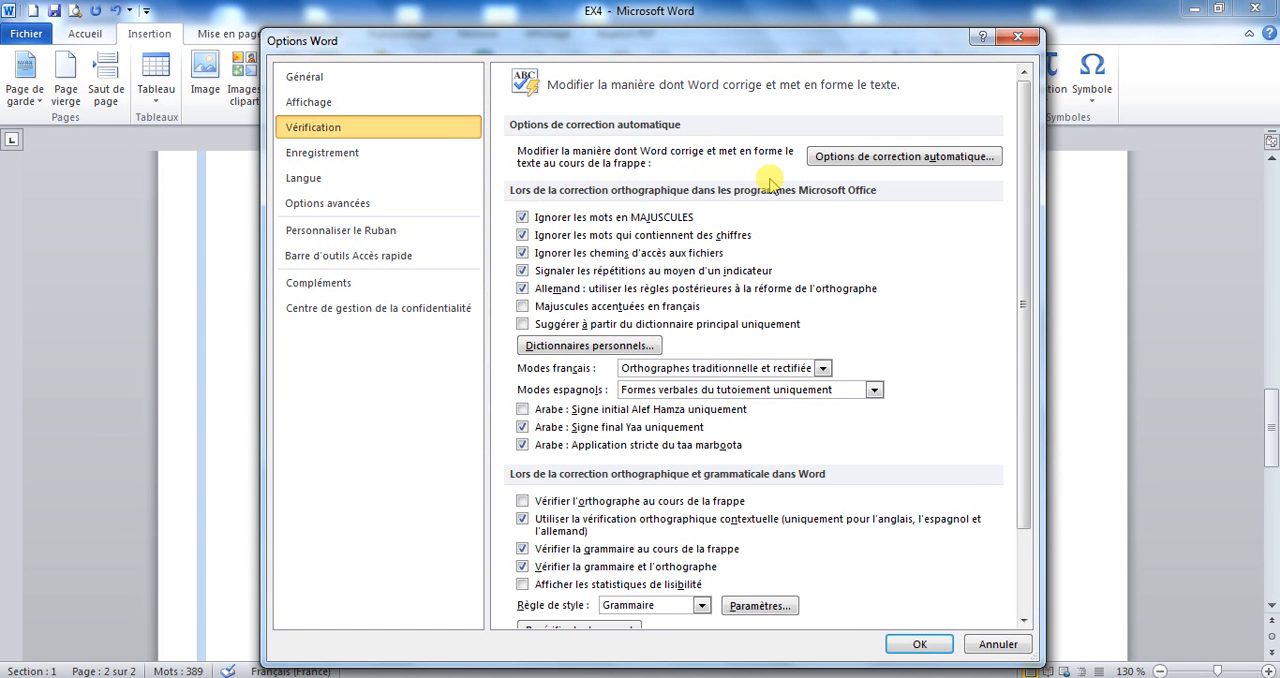
click(934, 160)
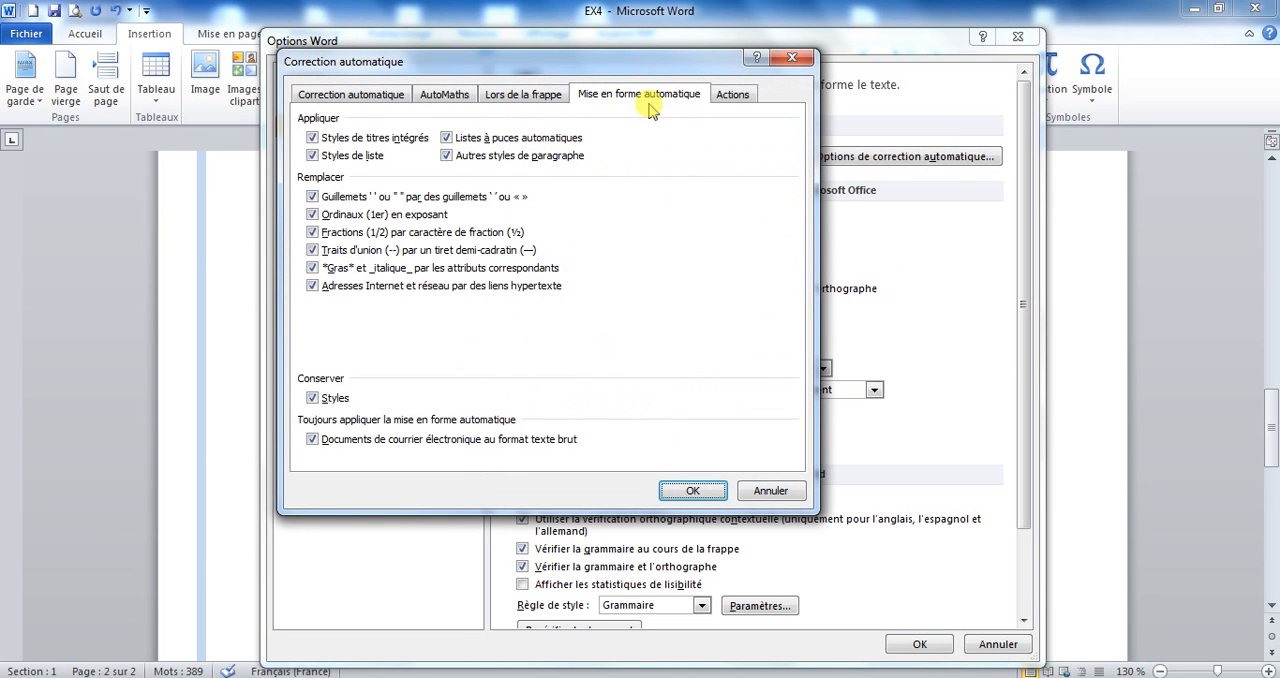
click(312, 286)
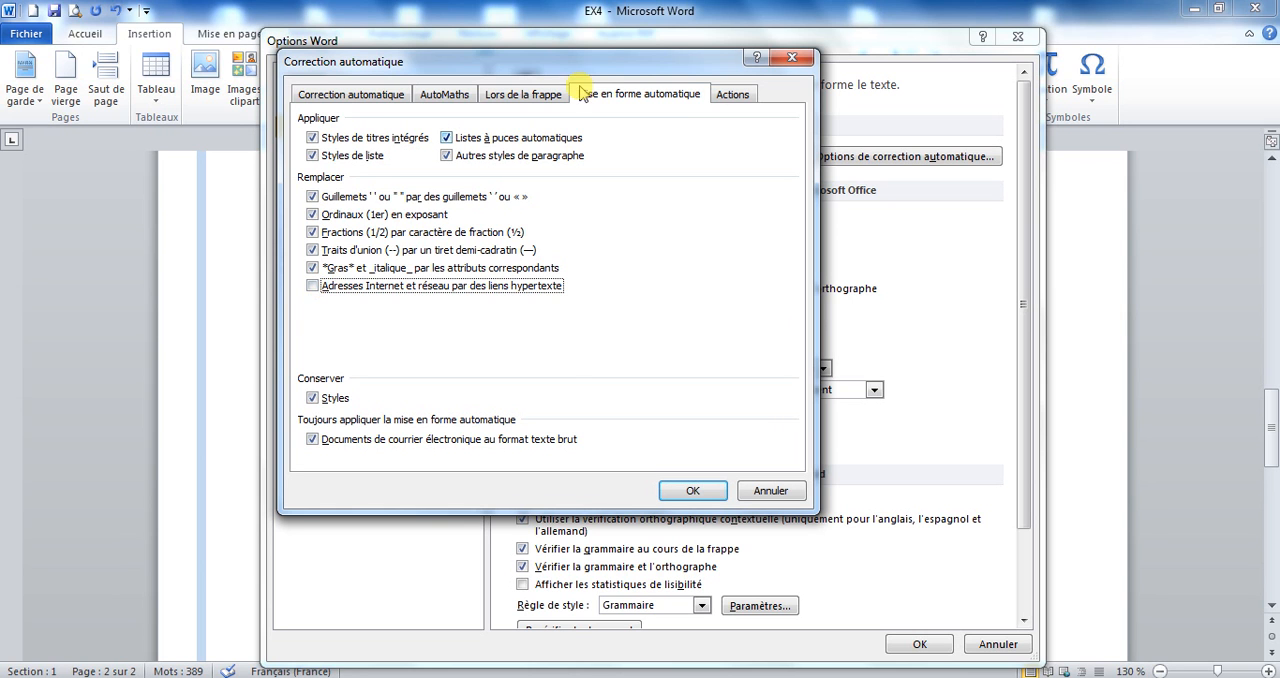
click(510, 95)
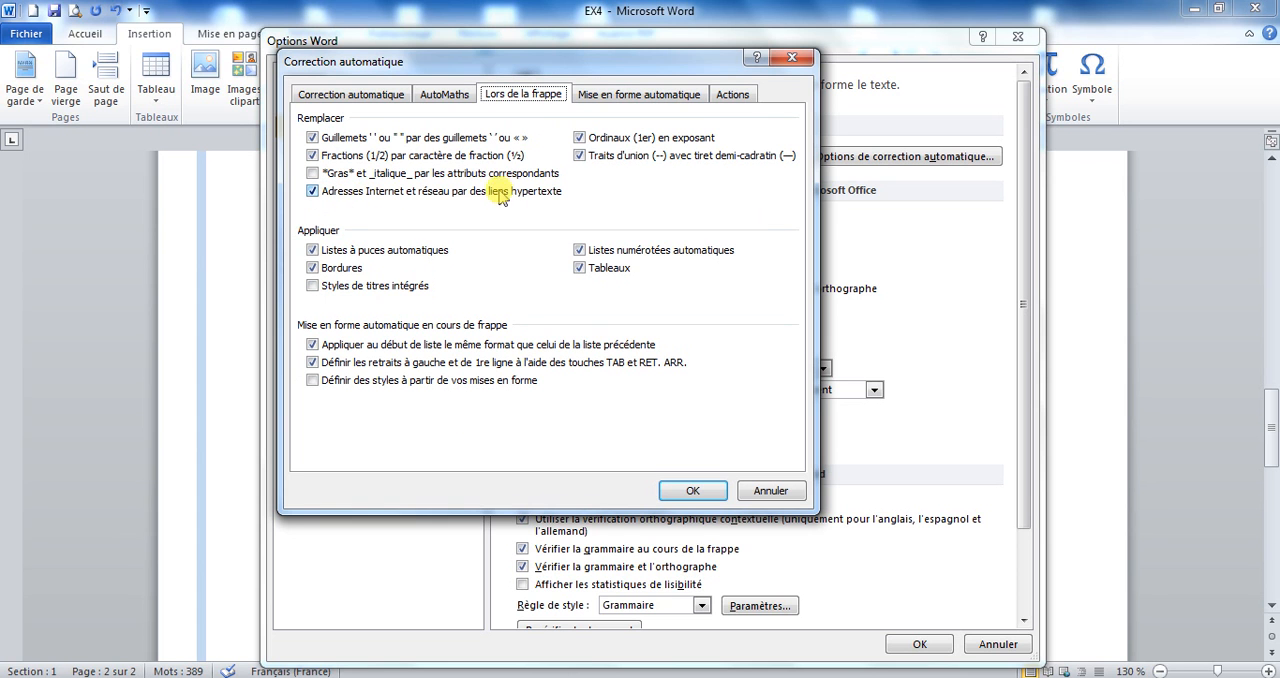
click(313, 192)
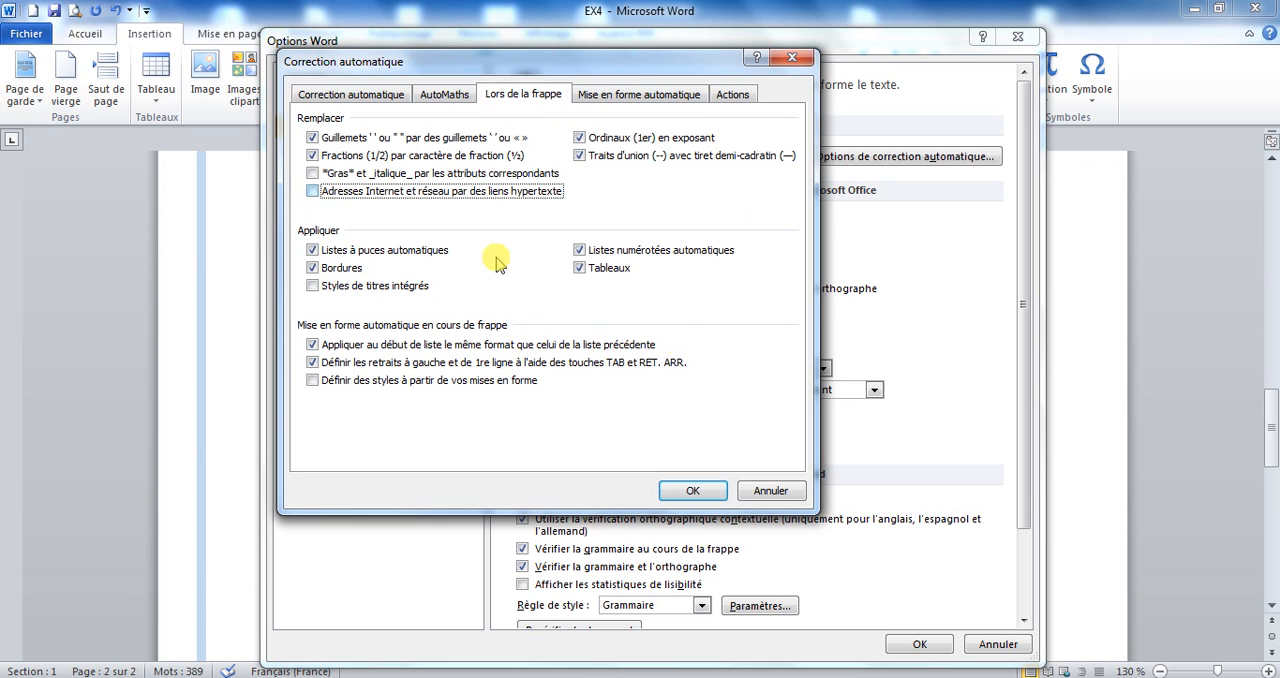
click(693, 490)
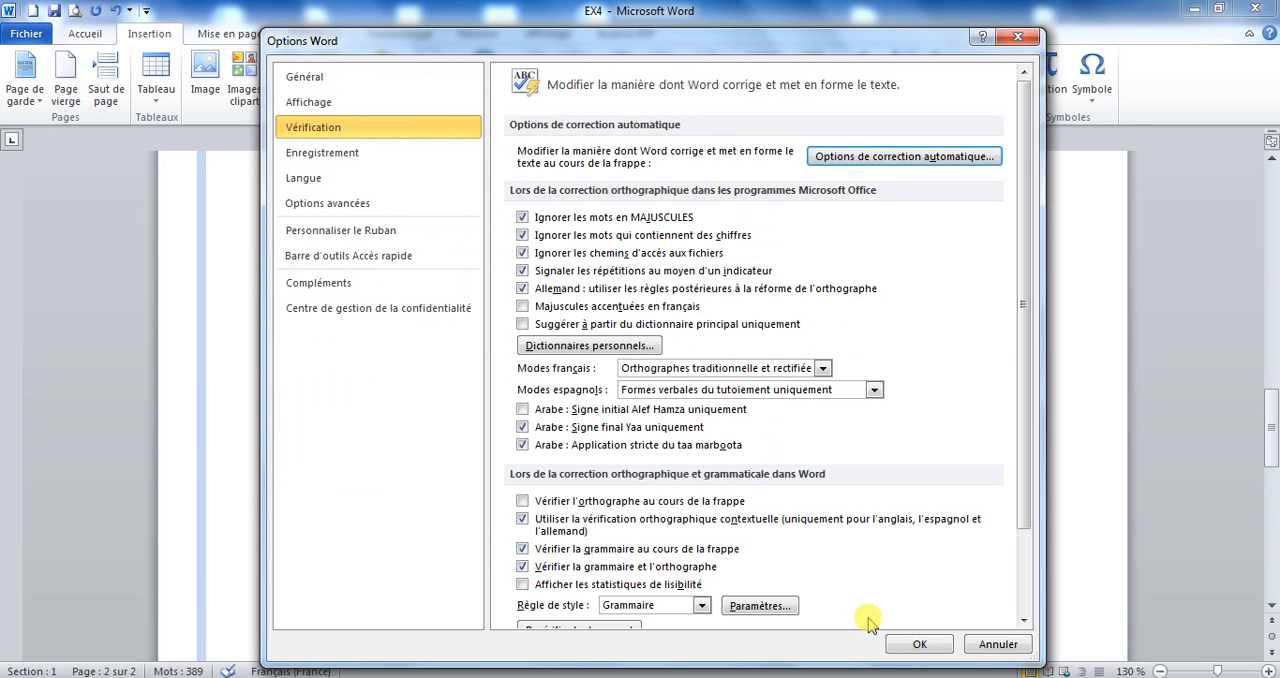
click(906, 645)
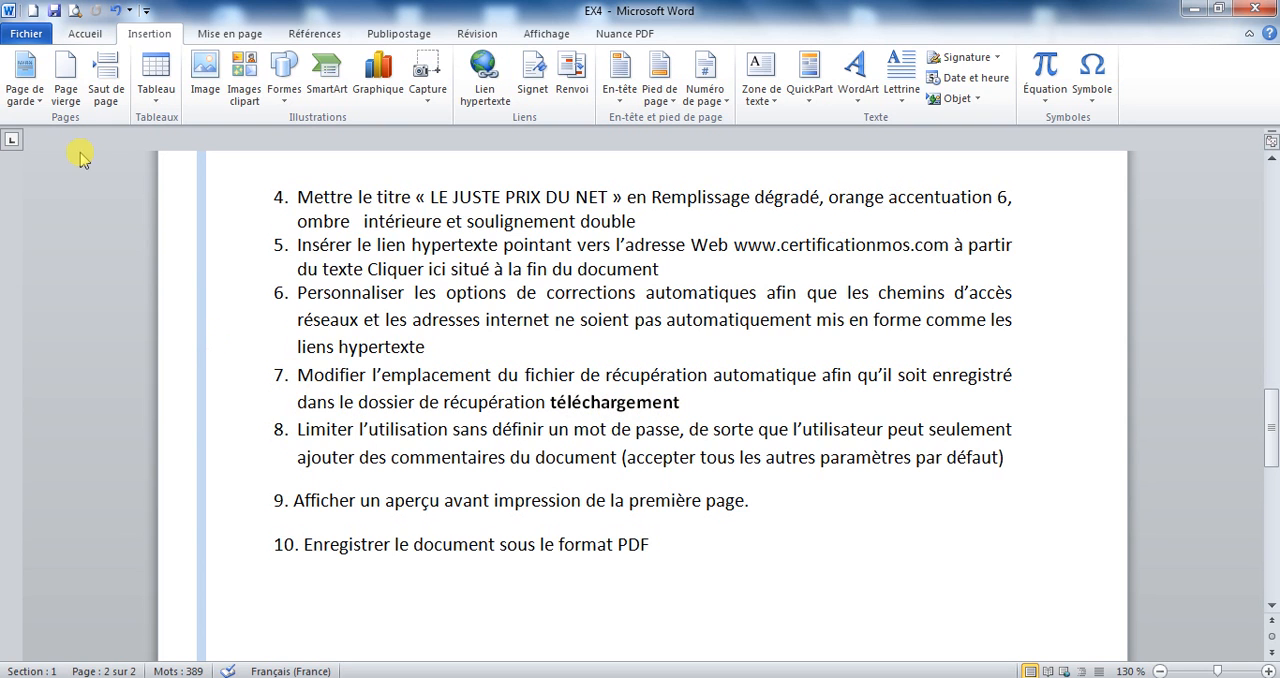
Change the AutoRecover file location in Word's save options to the Téléchargements folder.
click(22, 35)
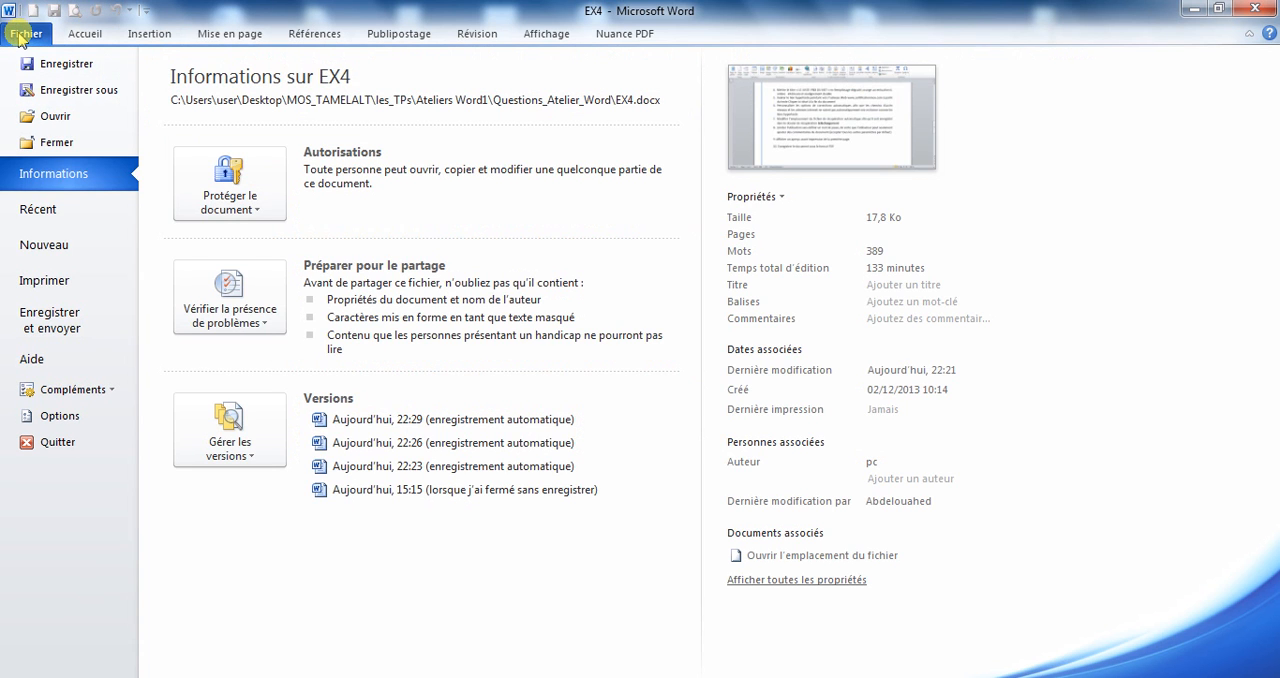
click(55, 415)
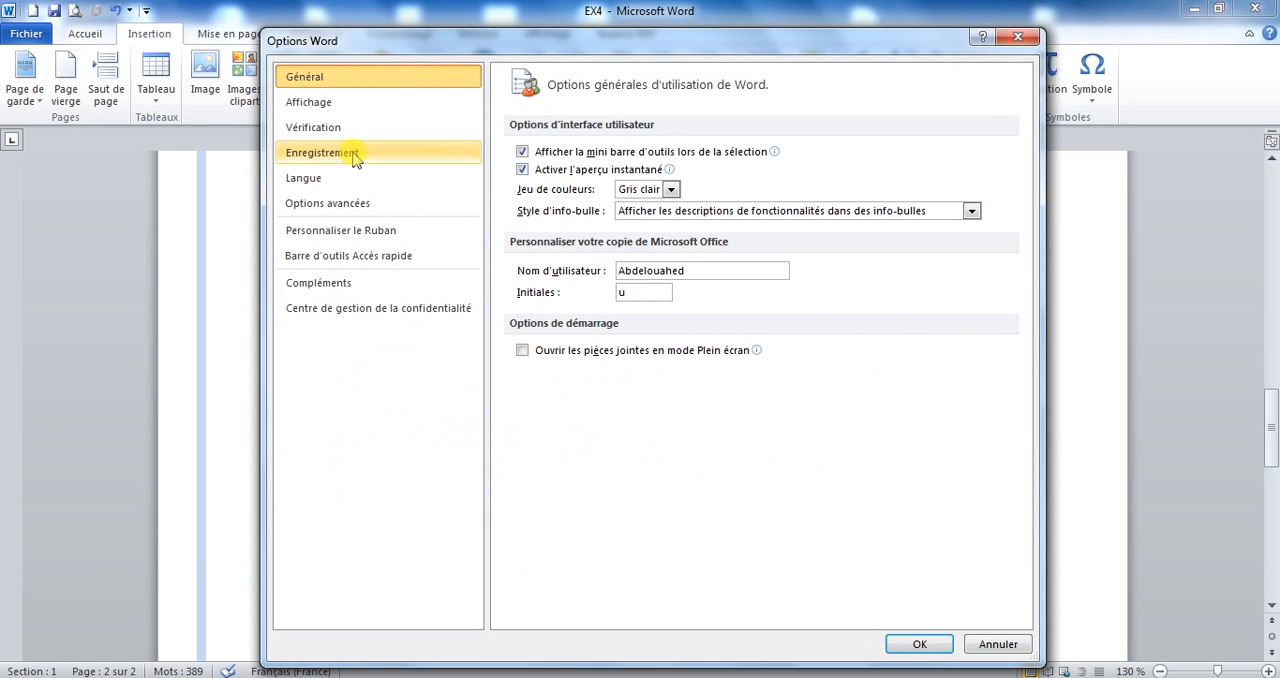
click(355, 155)
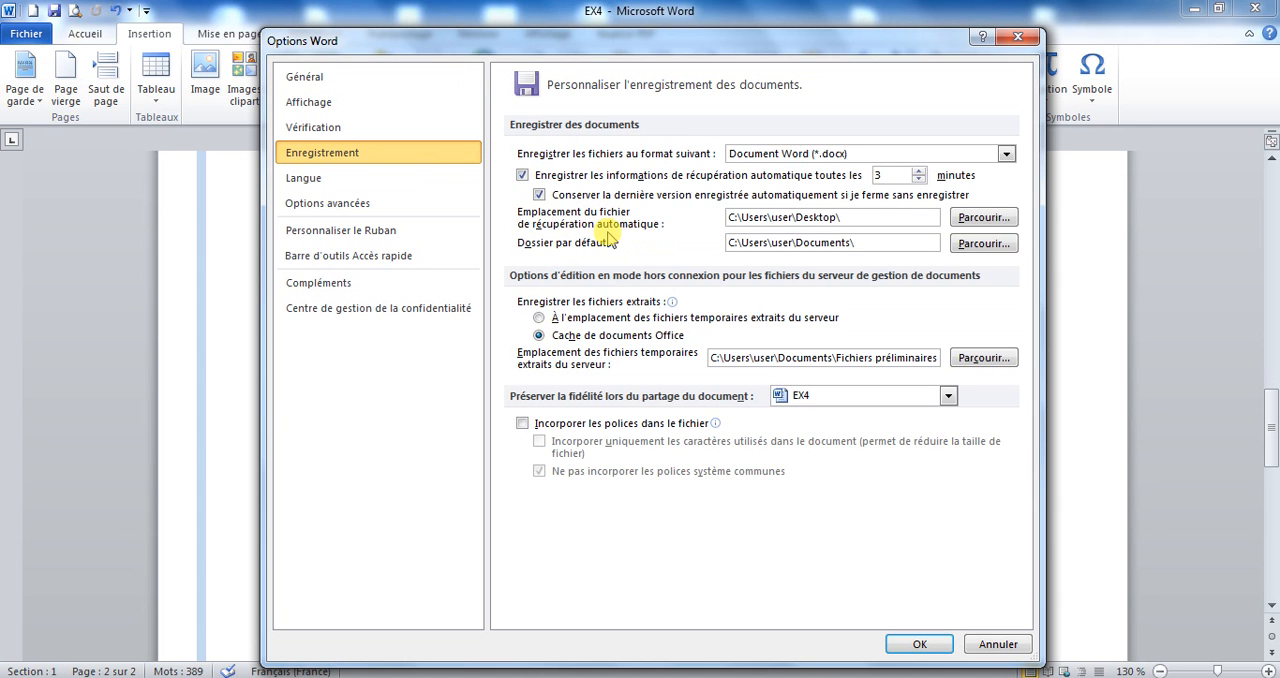
click(995, 218)
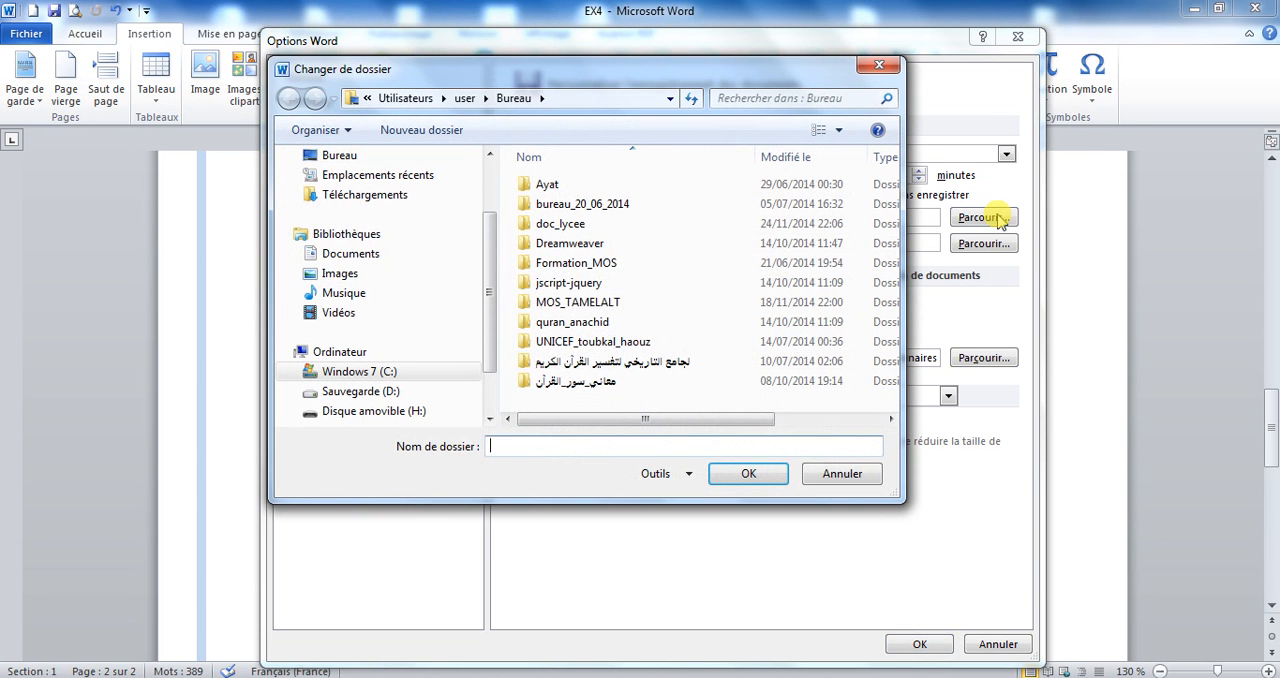
click(370, 199)
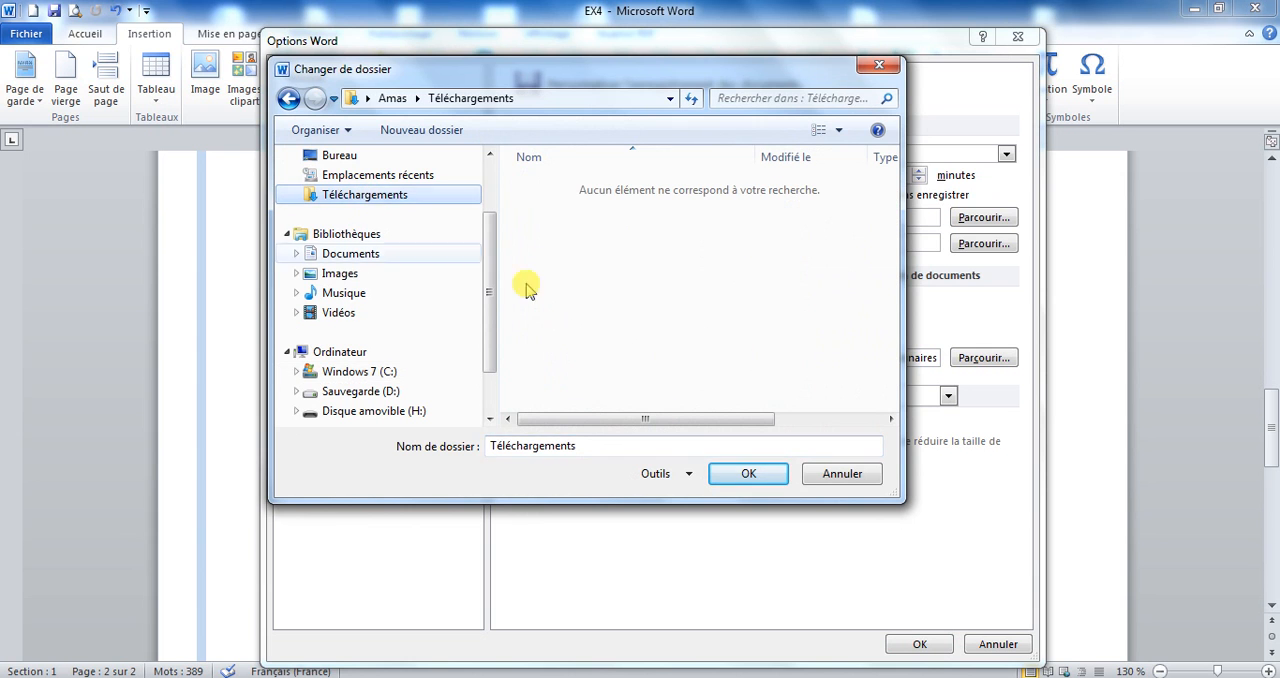
click(750, 476)
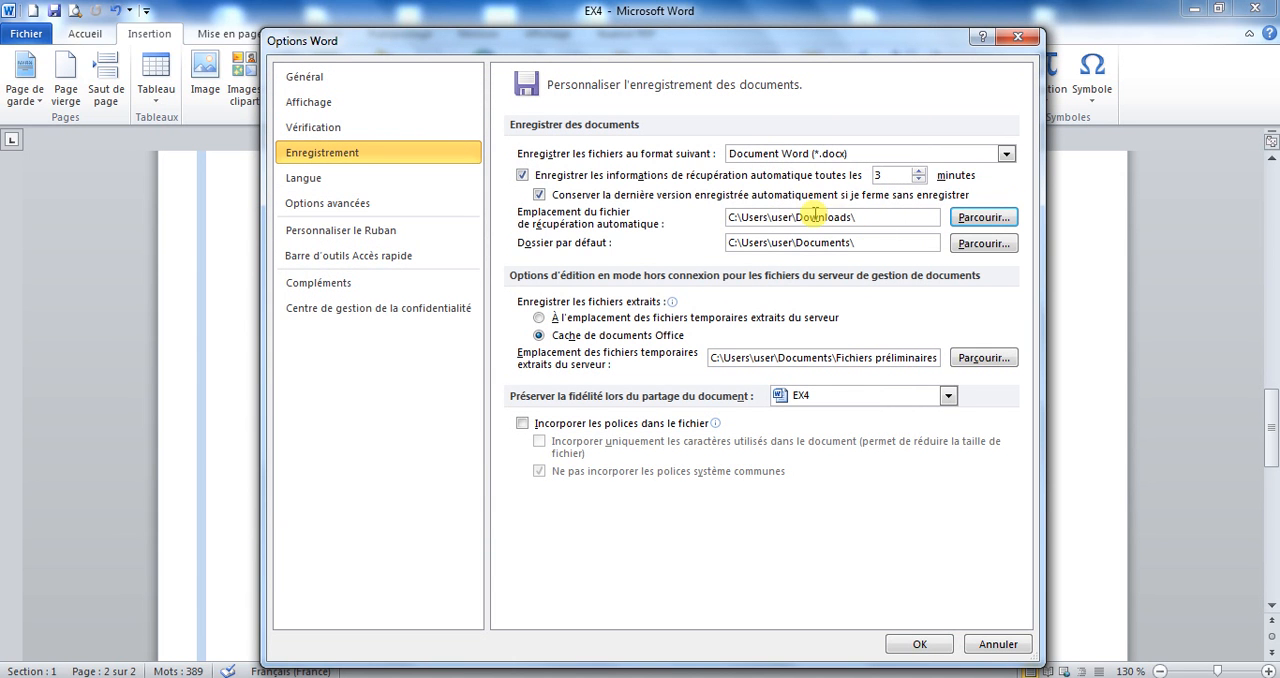
click(908, 645)
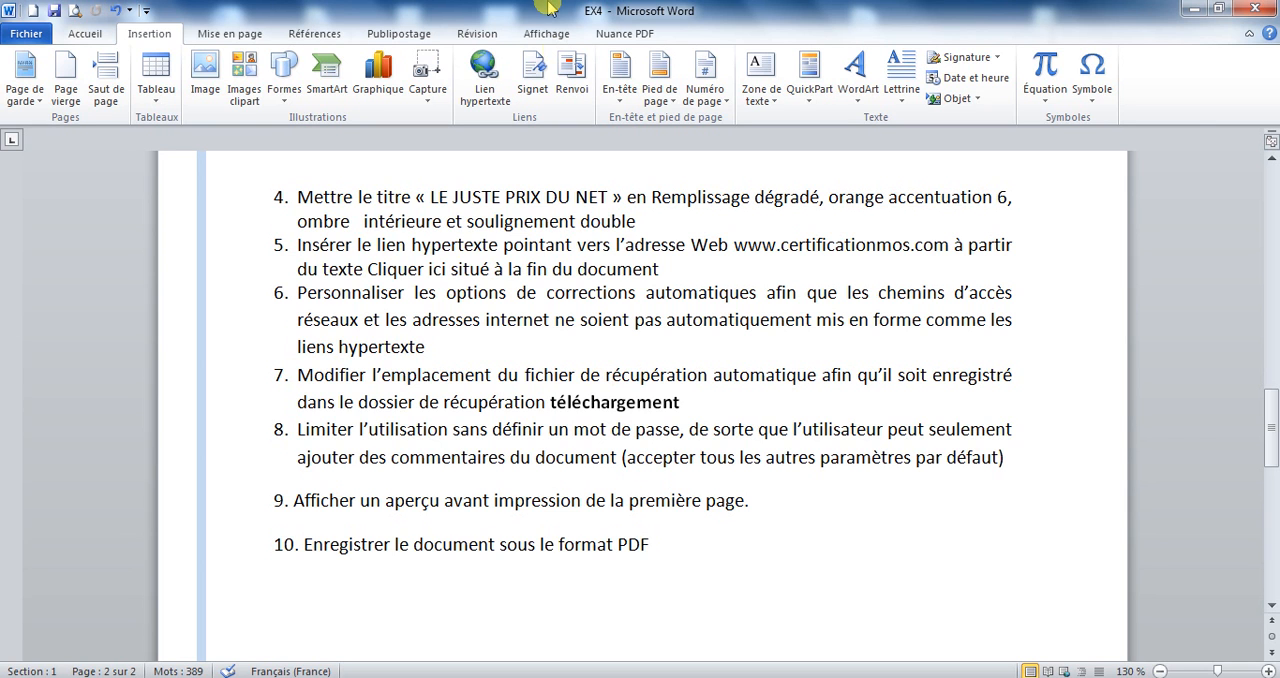
Restrict editing of the document to « Commentaires » only and enforce the protection without a password.
click(478, 34)
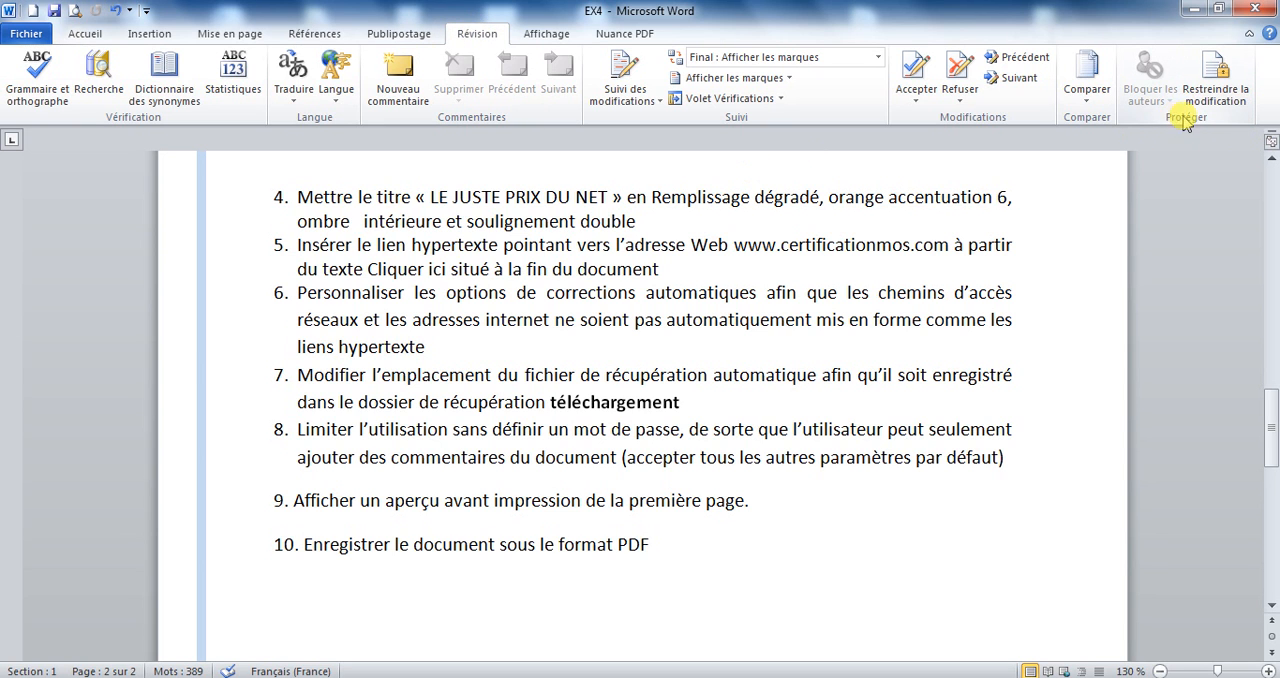
click(1226, 90)
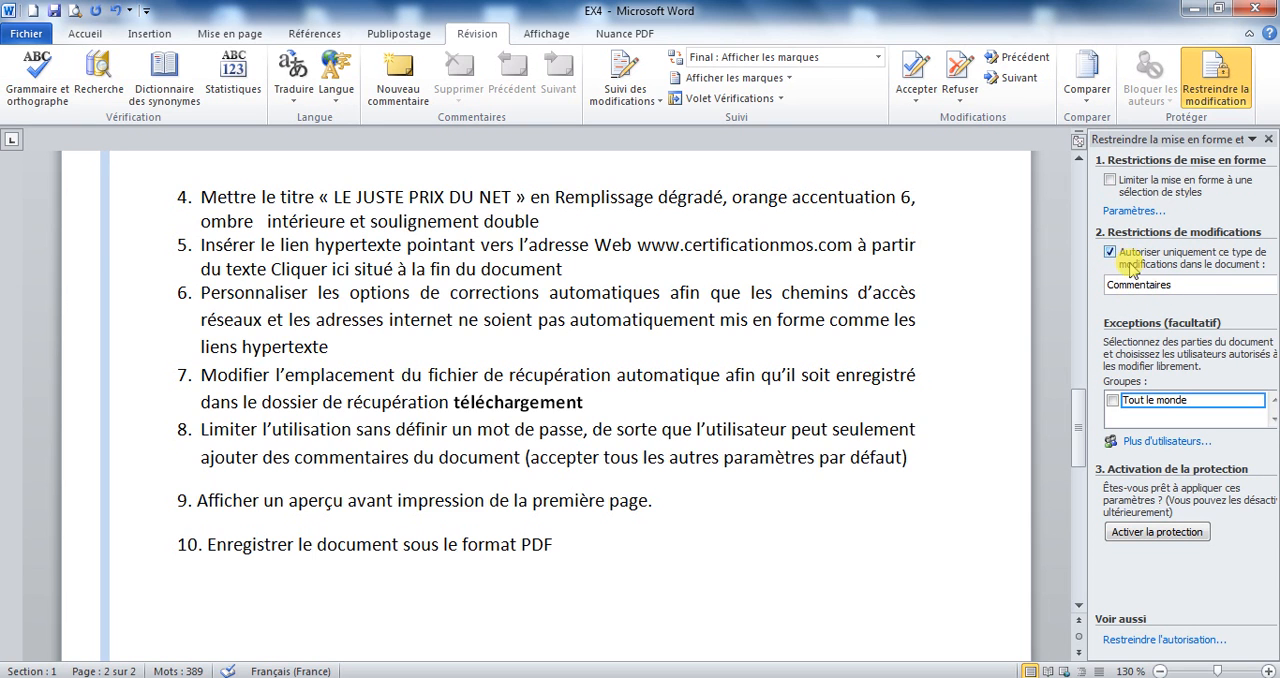
click(1172, 533)
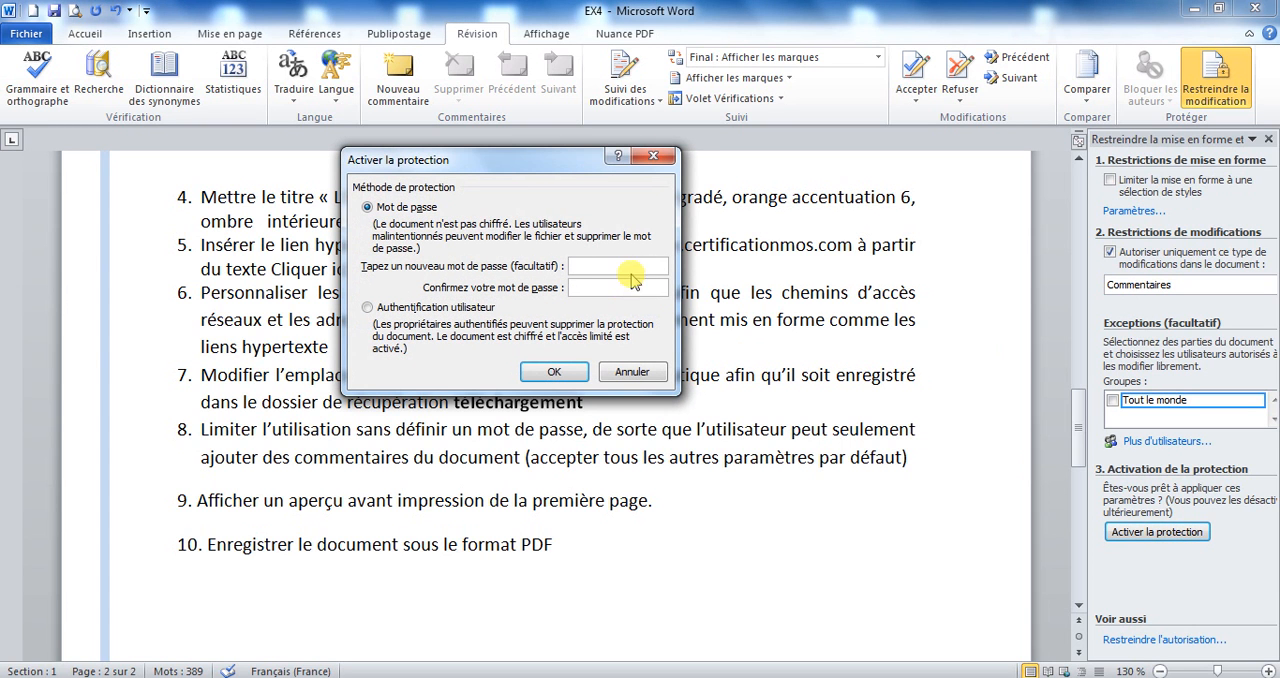
click(551, 372)
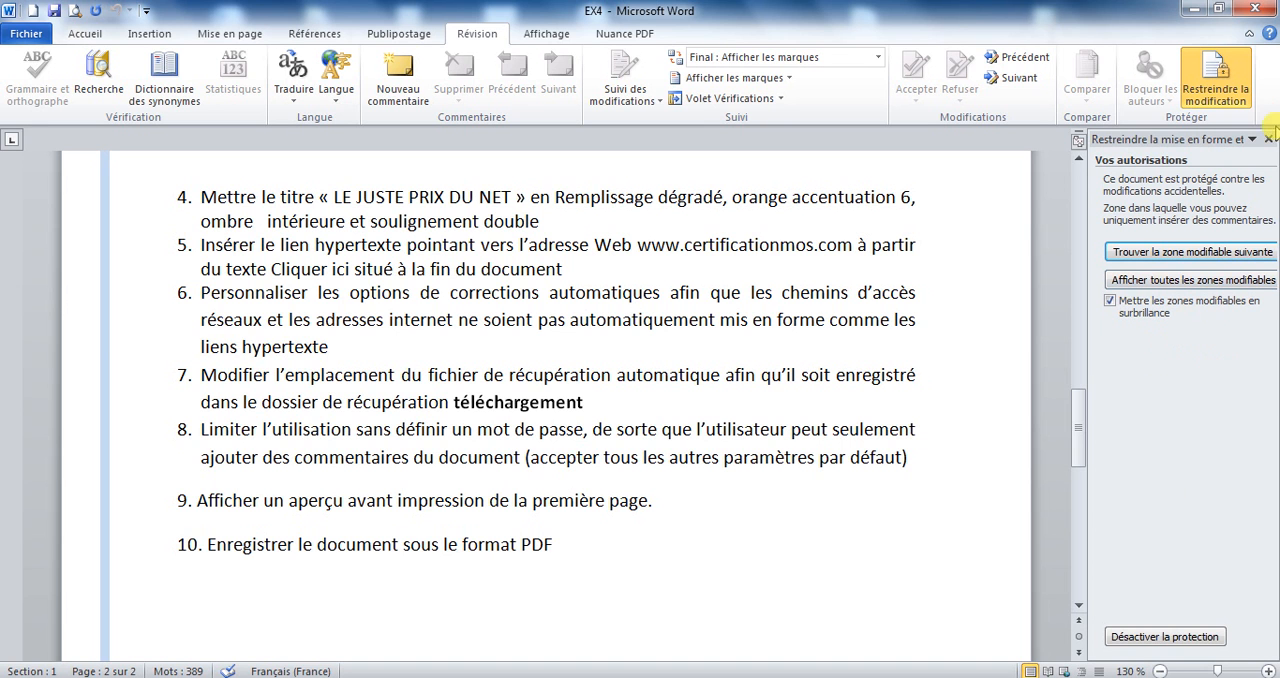
Turn off the document protection and close the editing restriction settings.
click(1140, 636)
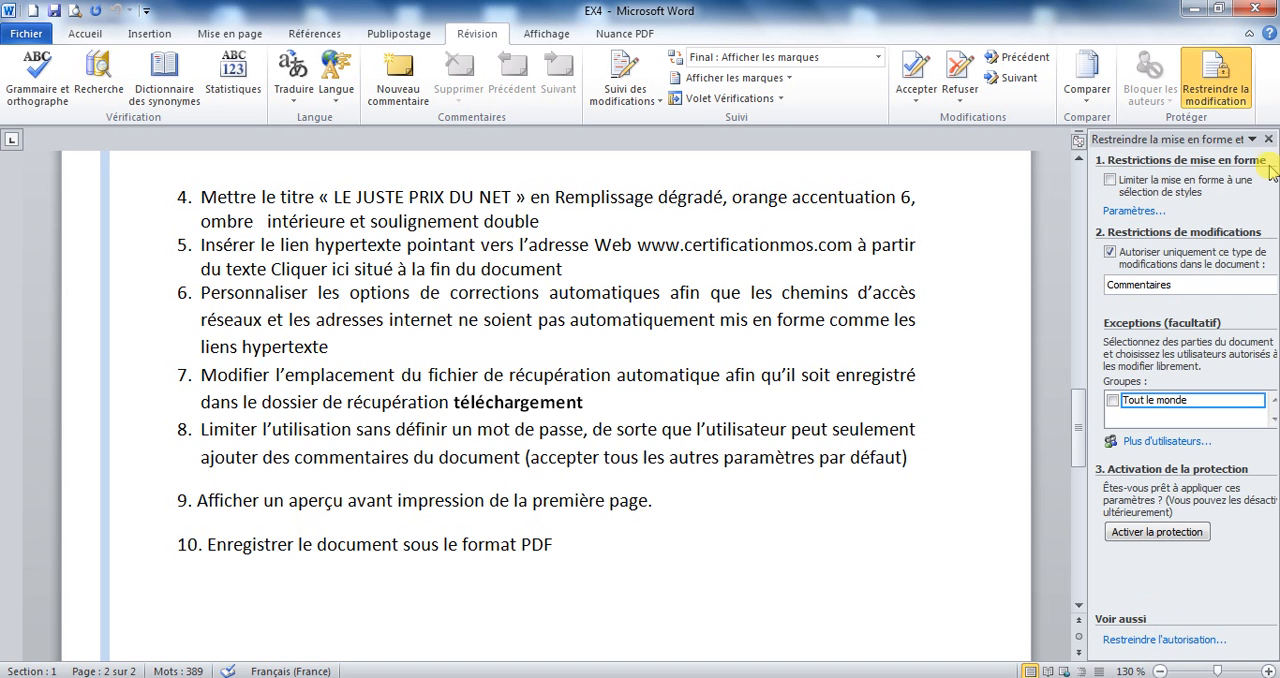
click(1268, 139)
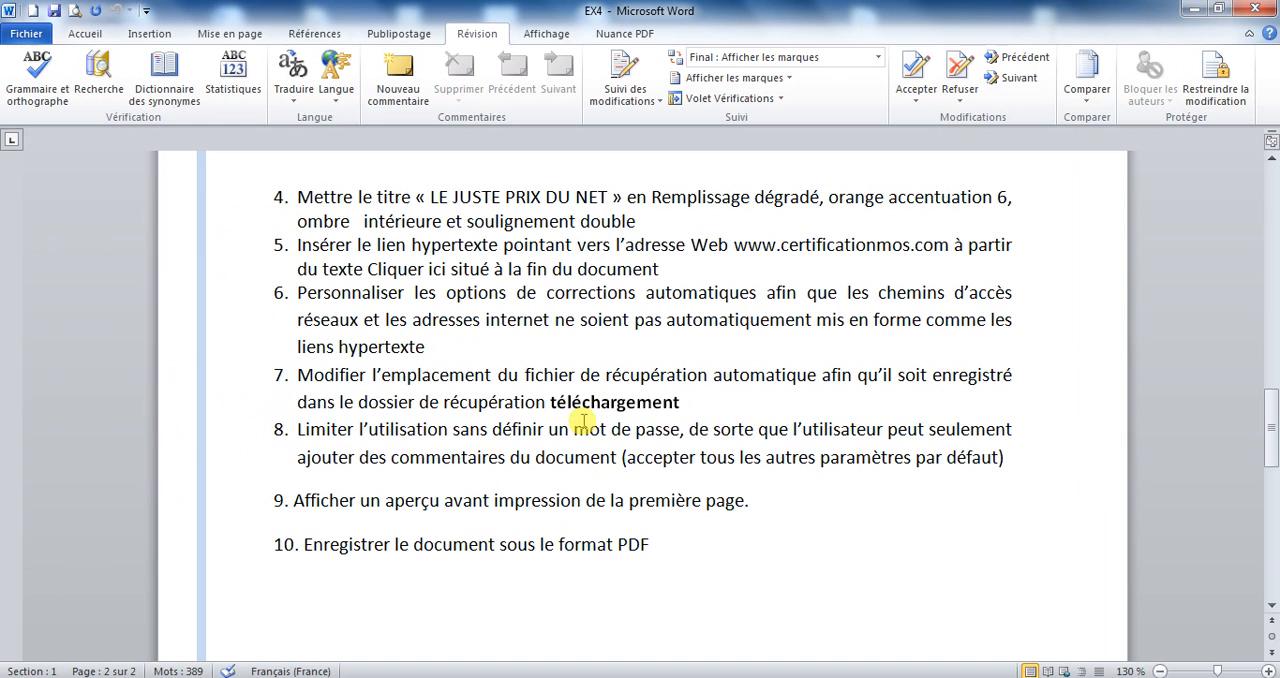
Restrict editing through the document's protection options, allowing only « Commentaires », and enforce it with no password.
click(20, 30)
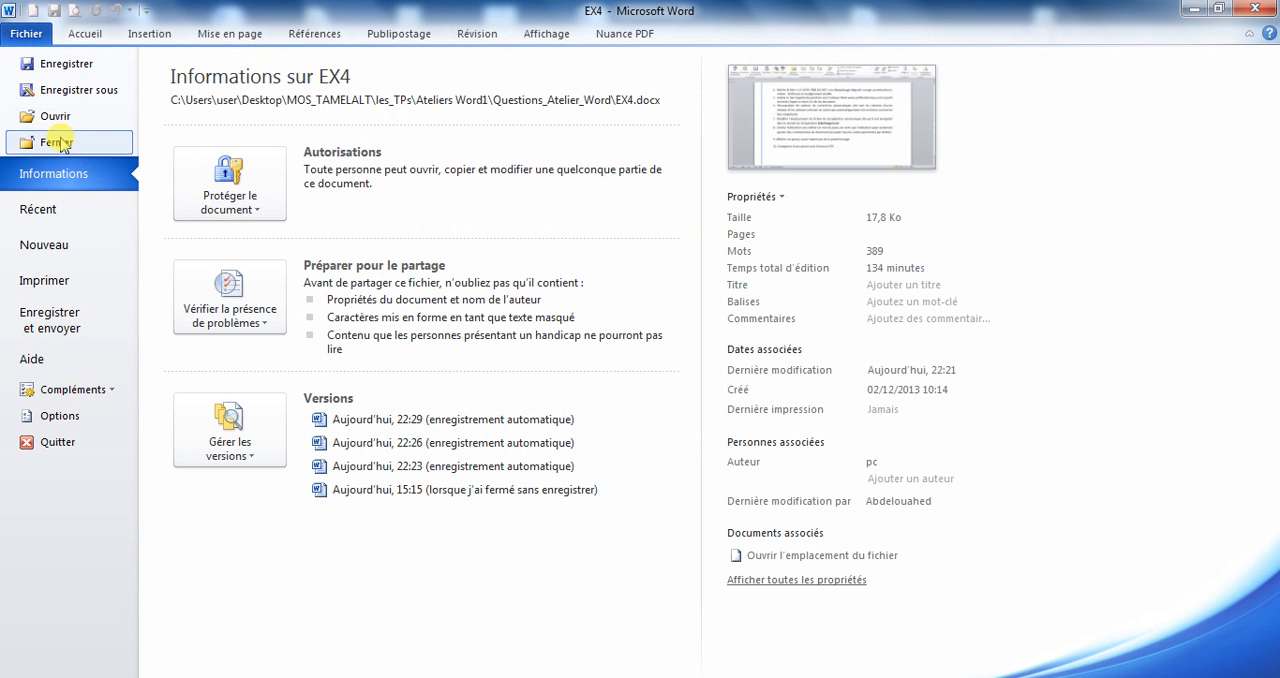
click(250, 216)
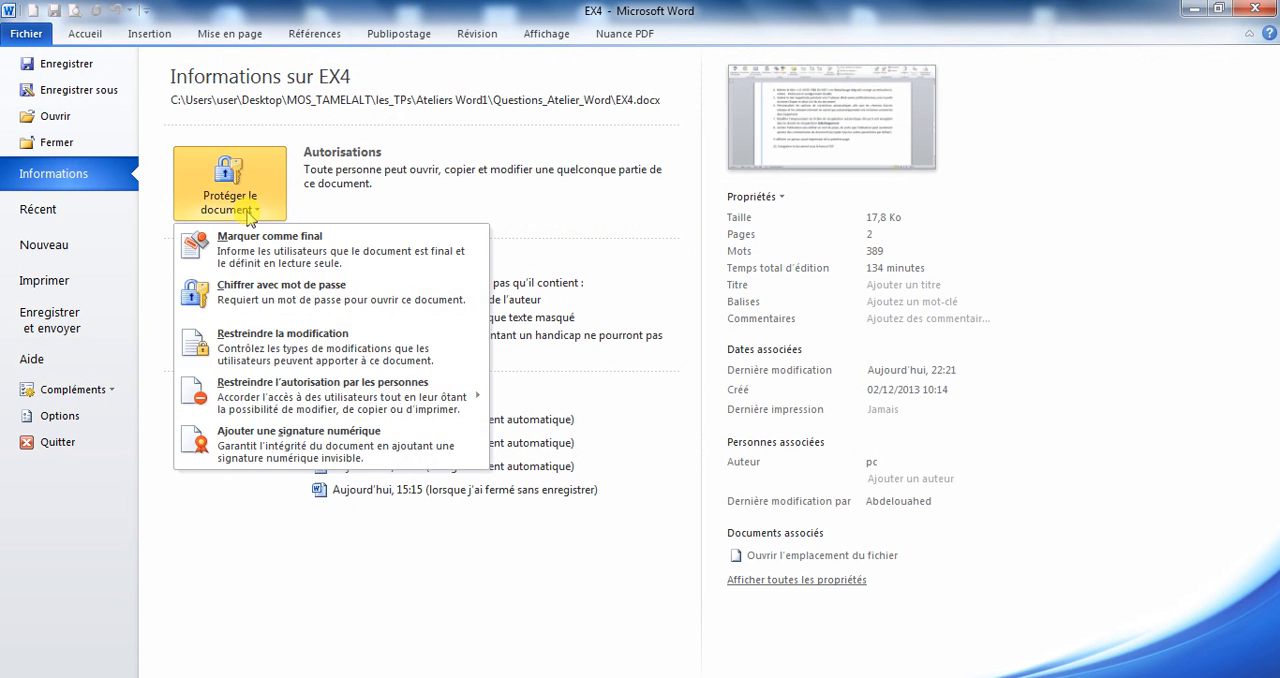
click(252, 350)
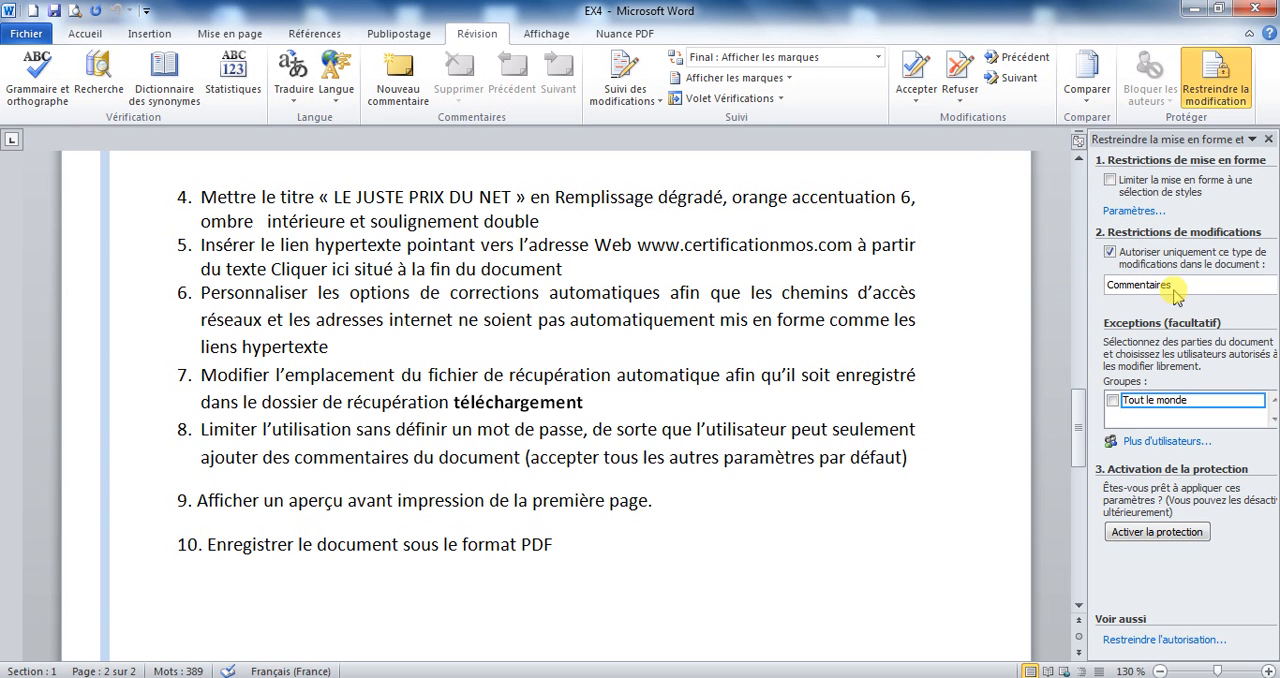
click(1168, 534)
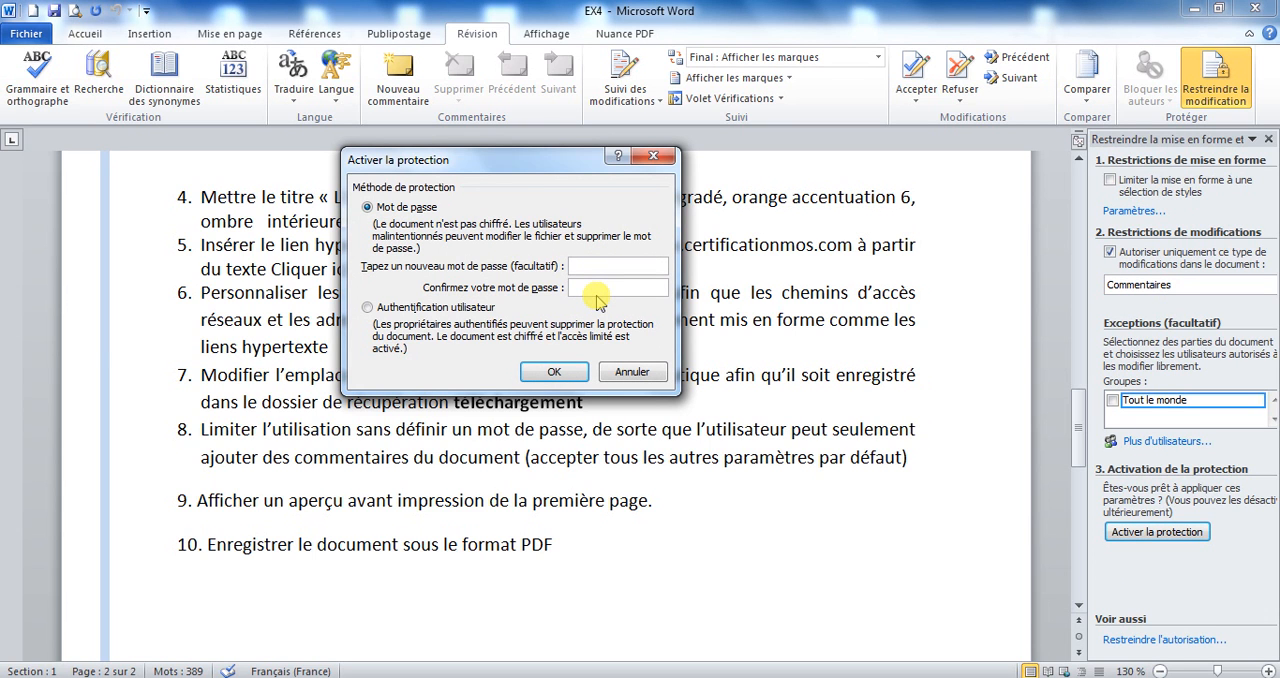
click(553, 373)
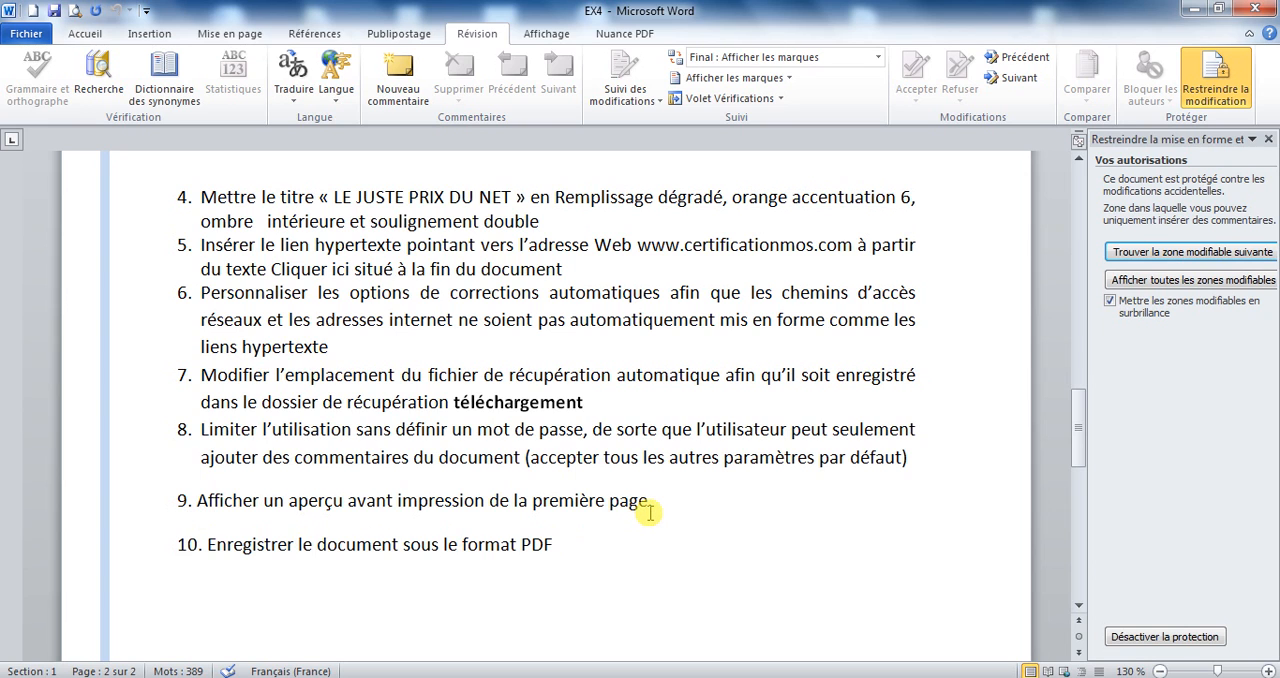
Show a print preview of the document's first page, then return to the document.
scroll(650, 515, up, 20)
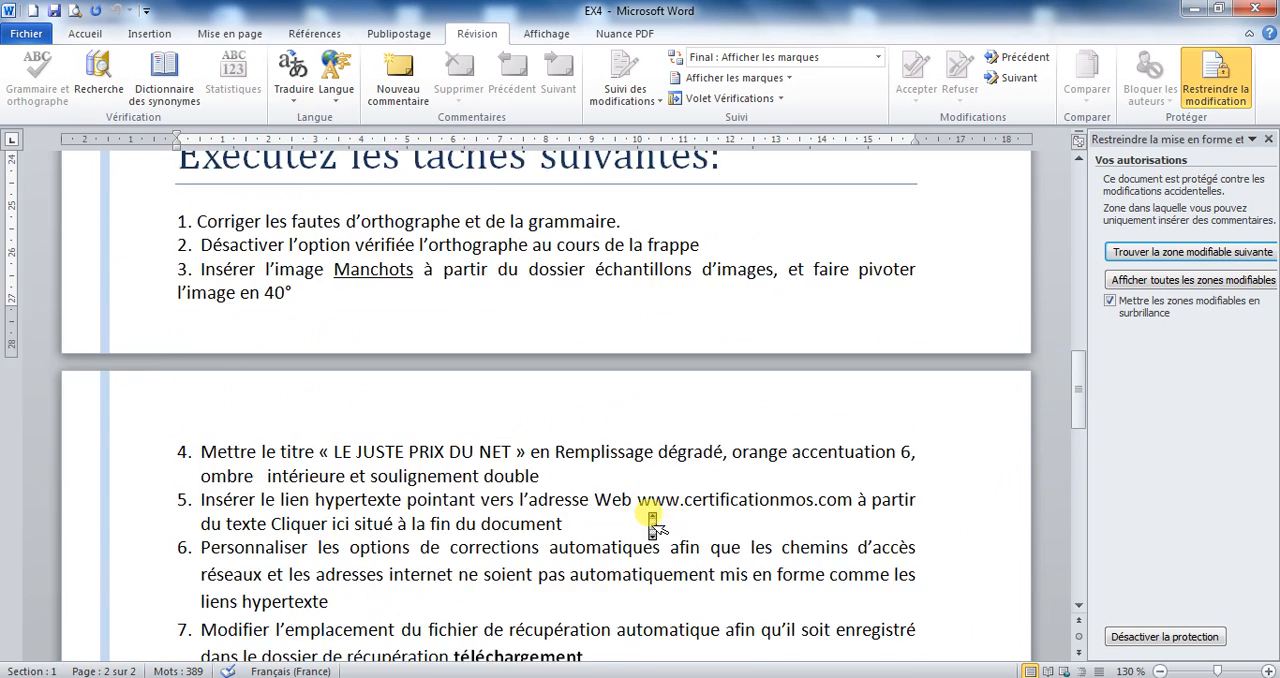
scroll(651, 517, up, 2)
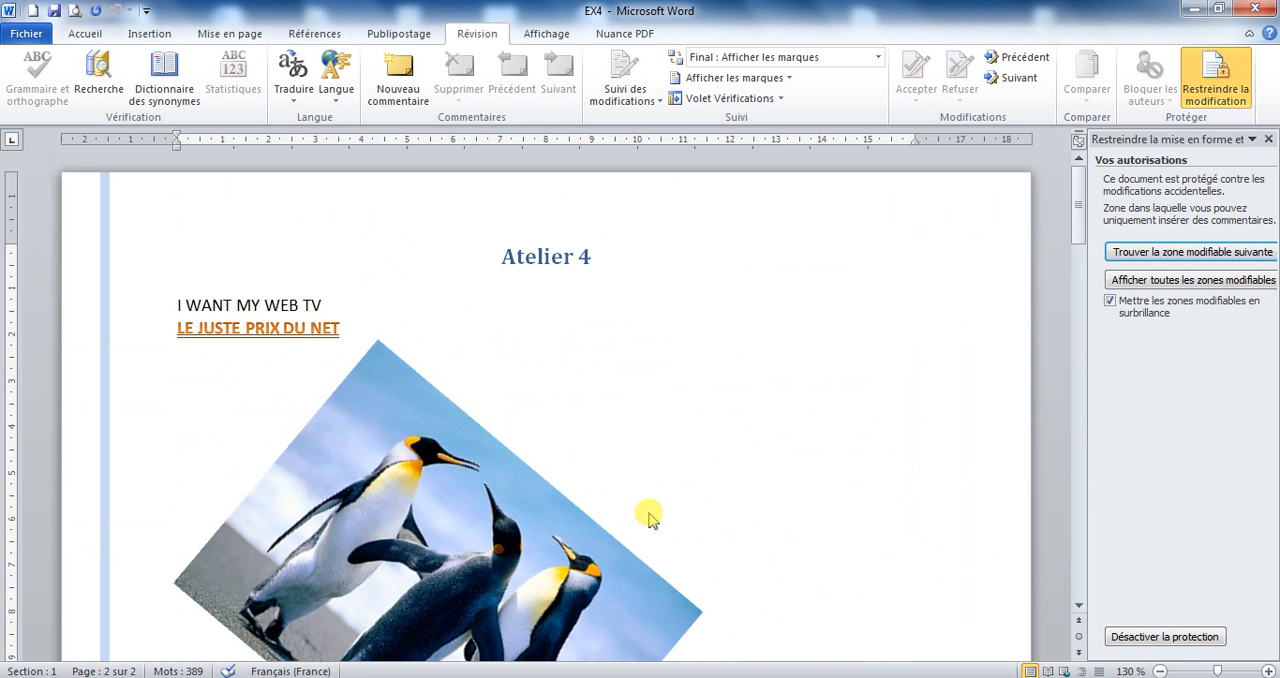
click(422, 275)
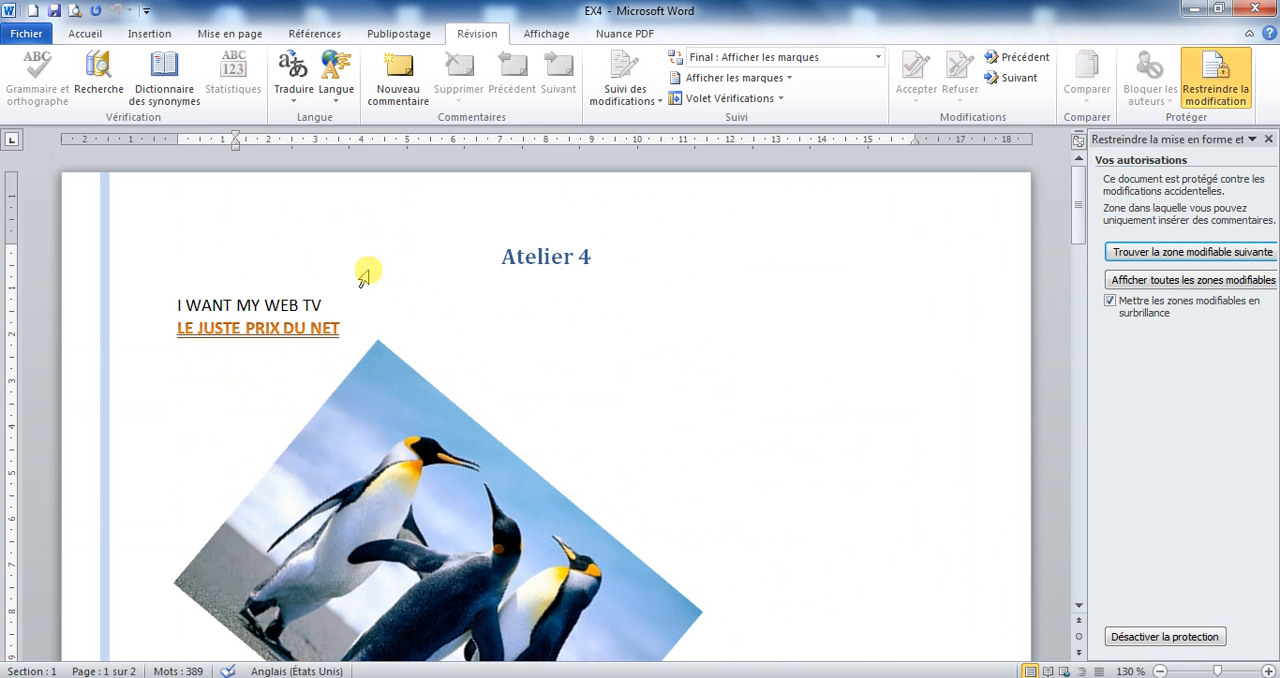
click(20, 34)
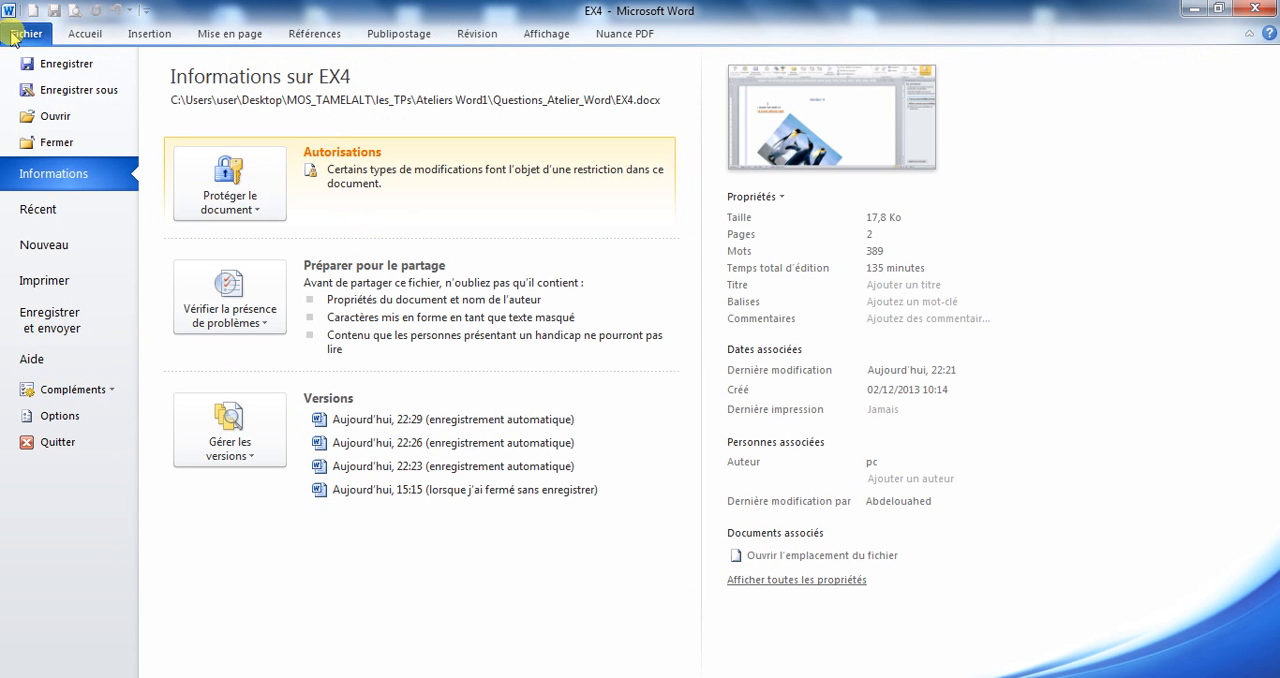
click(45, 281)
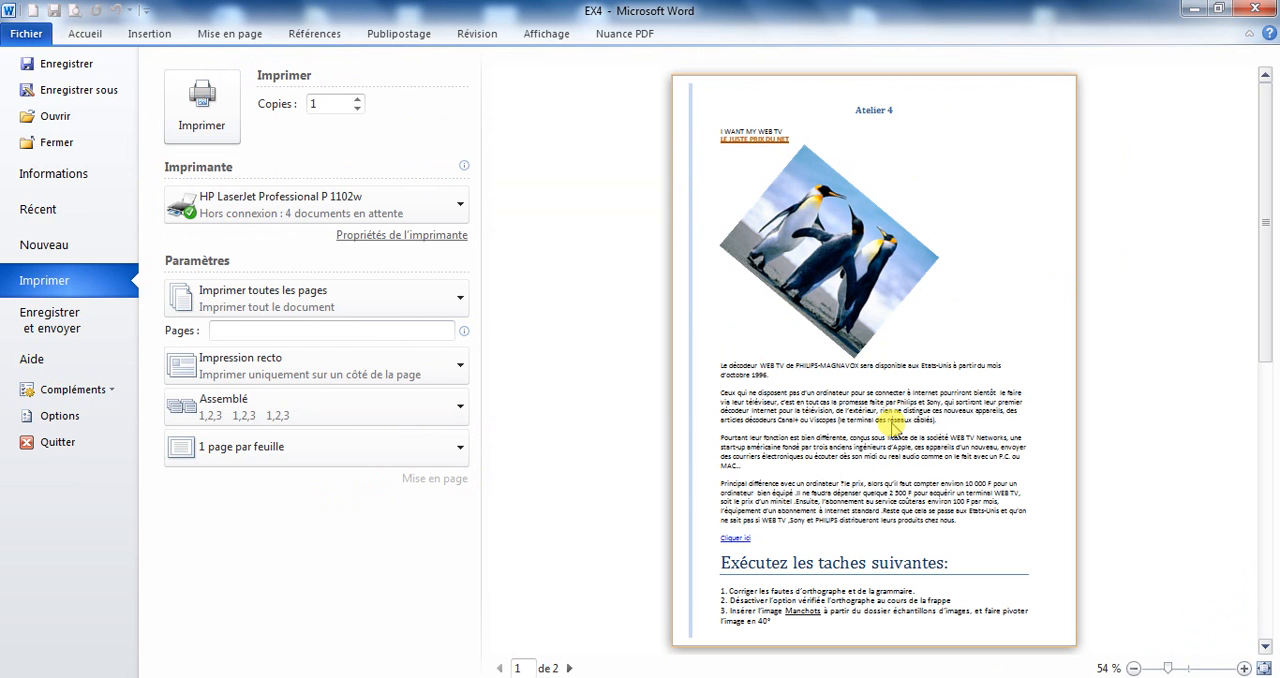
click(92, 33)
Save the document as a PDF named EX4 in the Questions_Atelier_Word folder.
drag(1080, 236, 1090, 470)
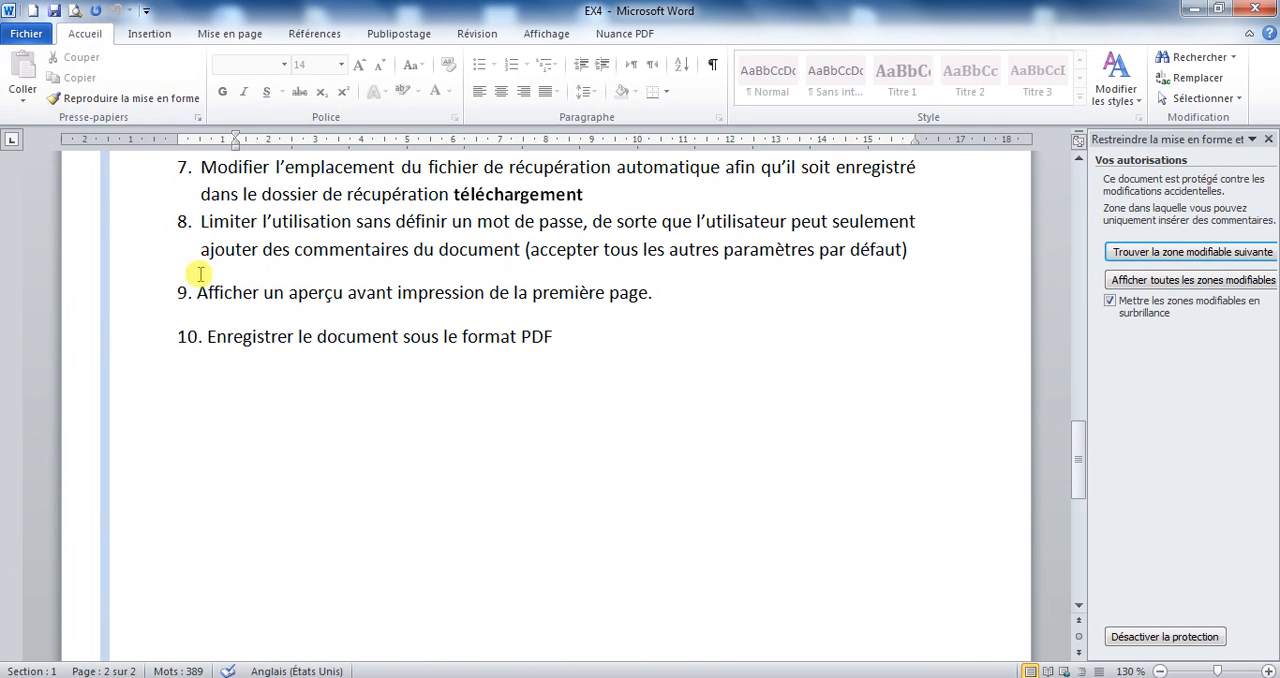
click(27, 37)
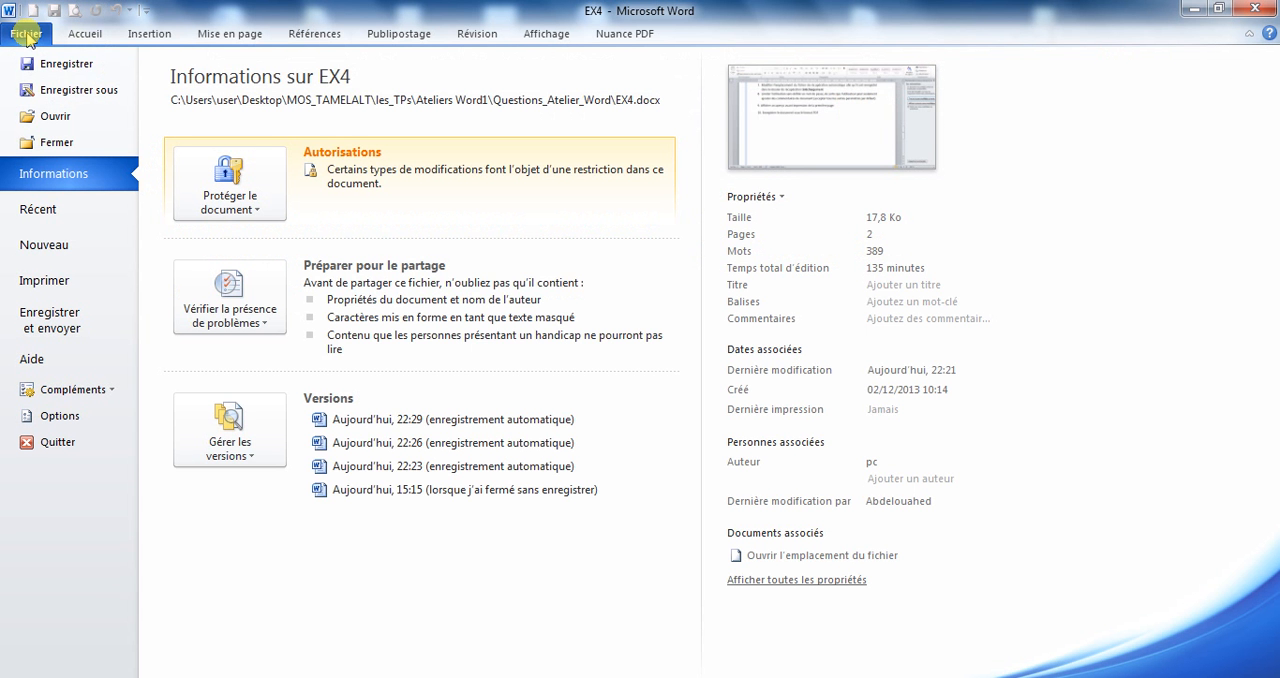
click(75, 91)
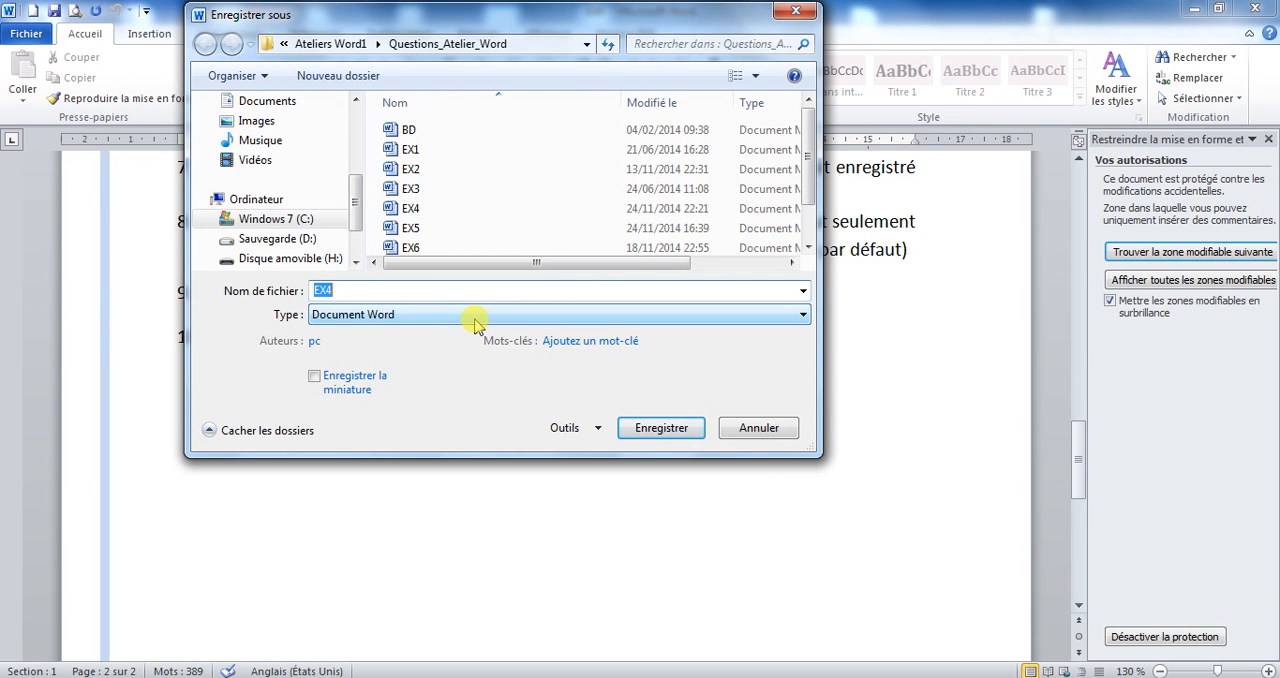
click(475, 316)
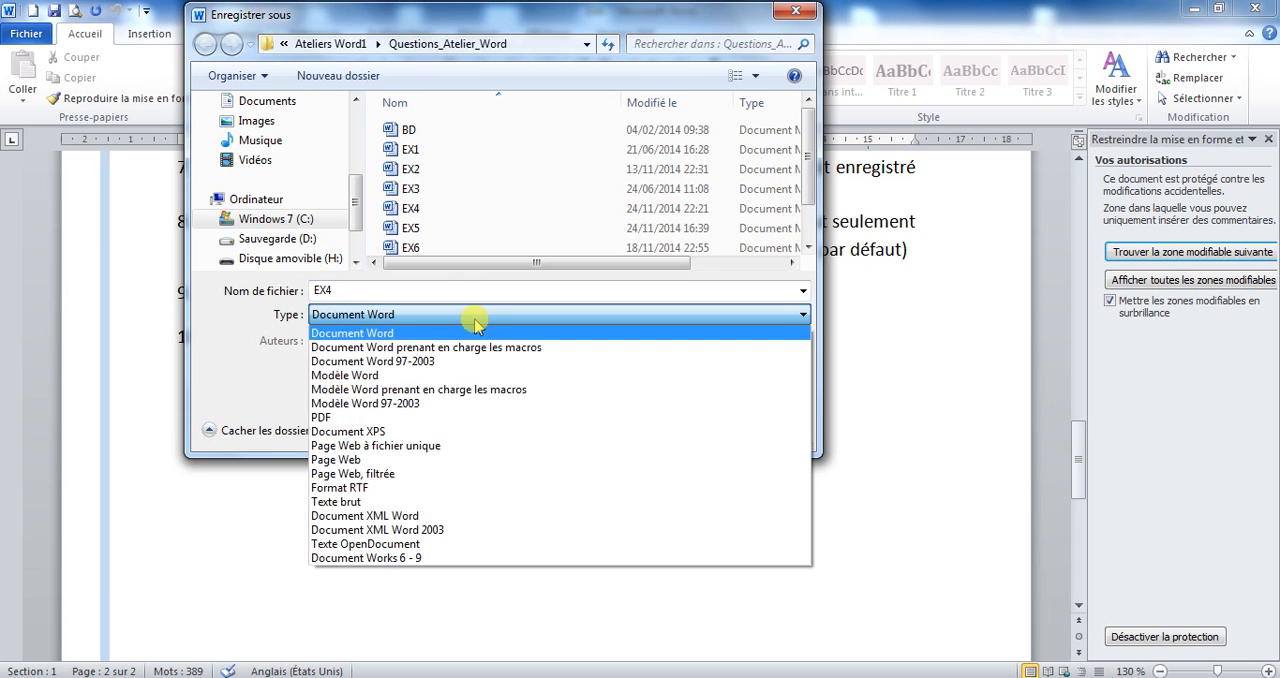
click(334, 418)
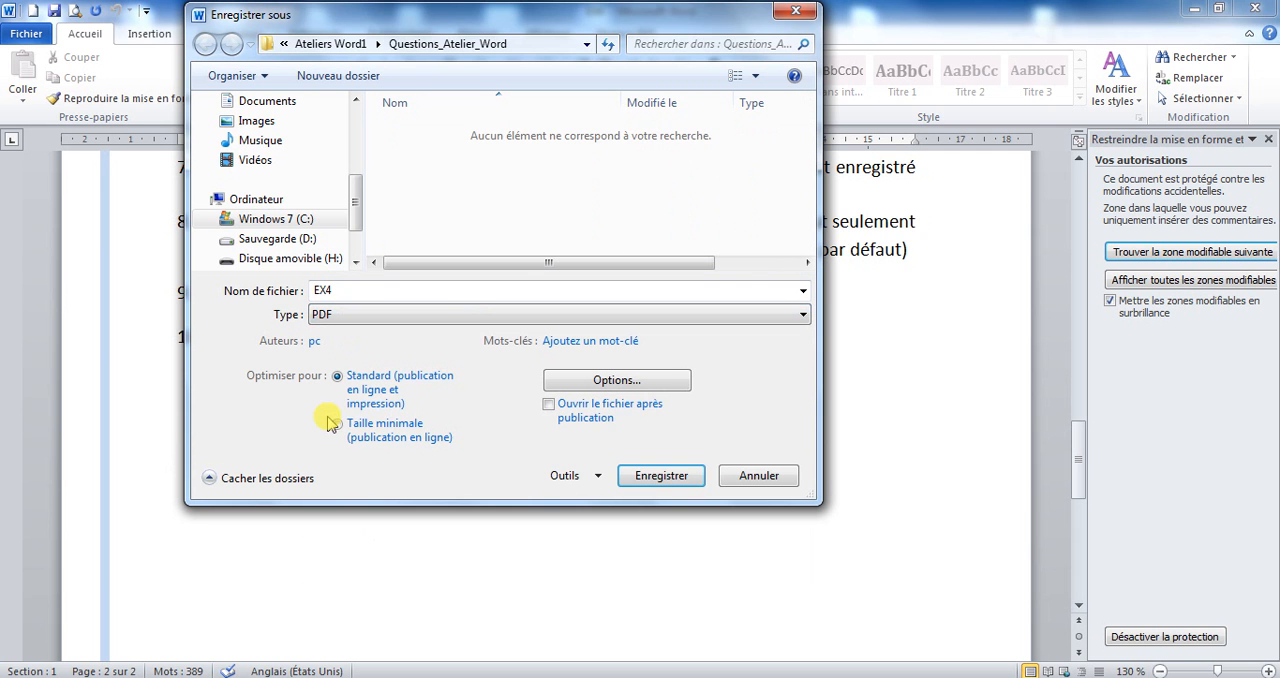
click(663, 476)
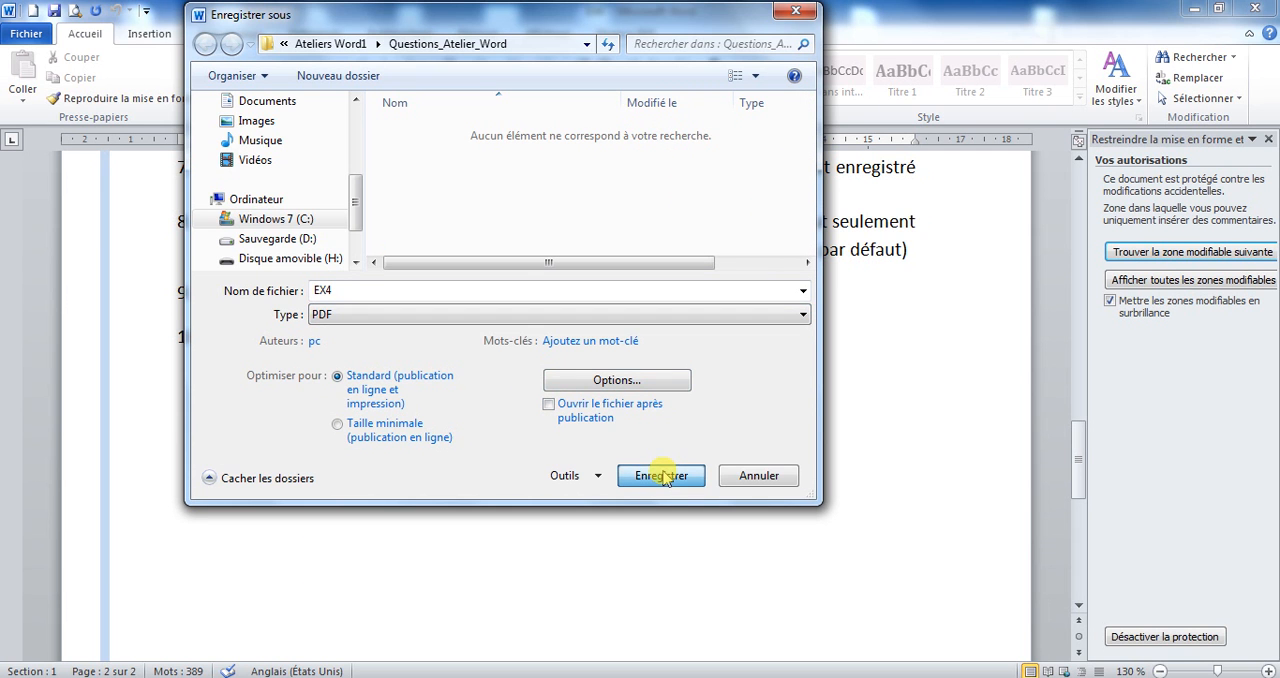